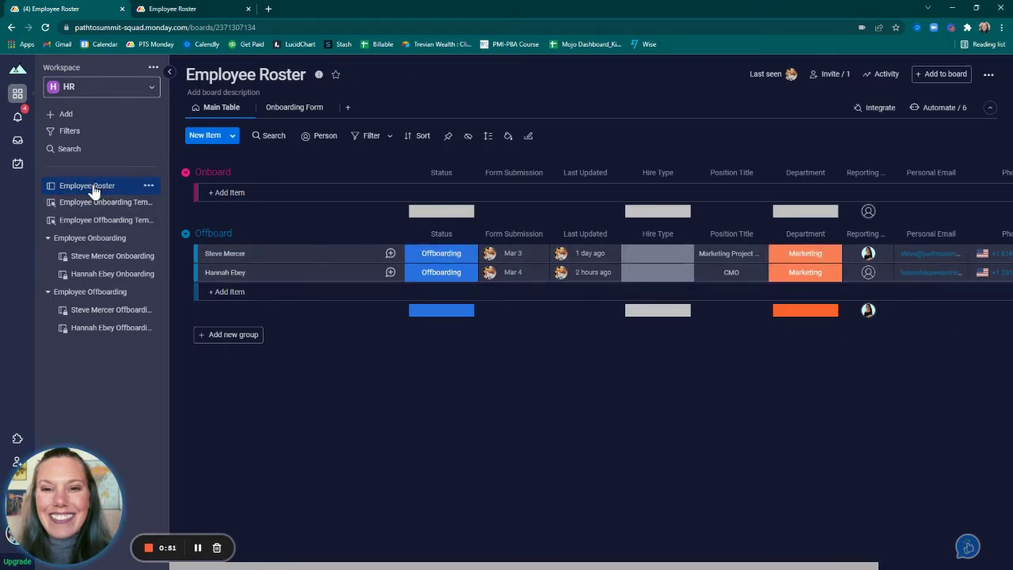
Open the workspace Add menu and dismiss it without adding anything, keeping the Employee Roster table showing
left_click(67, 117)
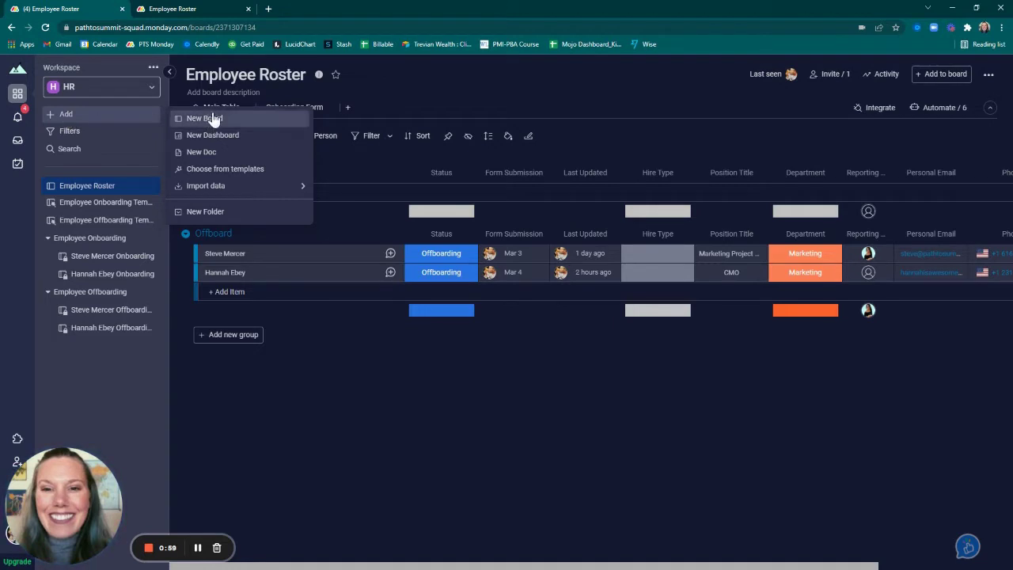
left_click(364, 414)
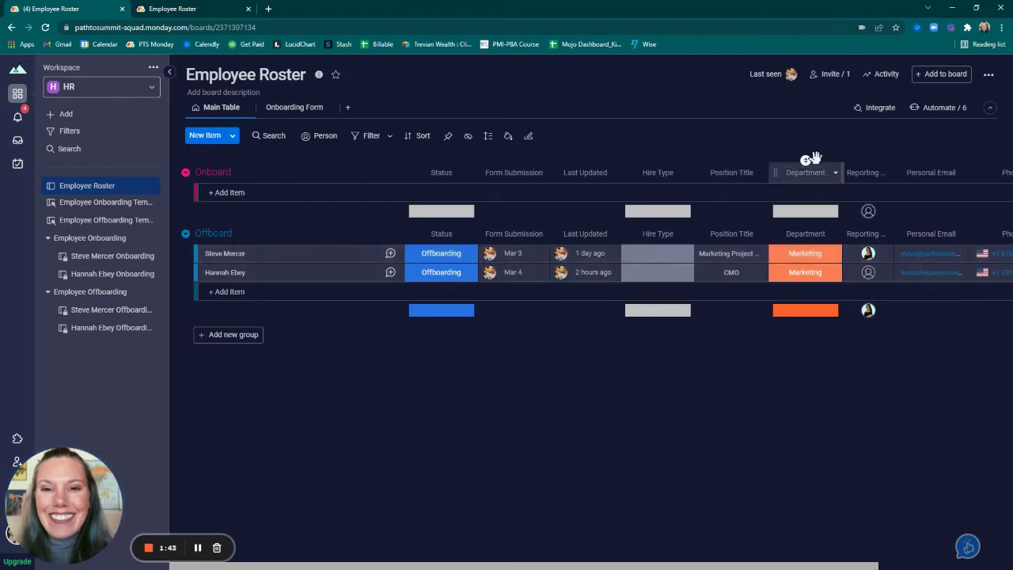
left_click(658, 273)
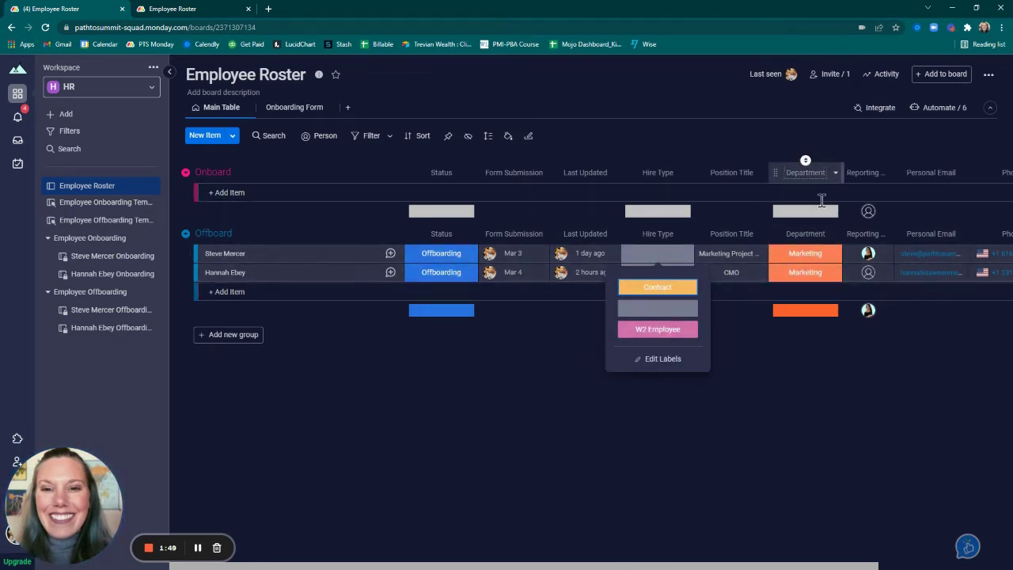
left_click(803, 252)
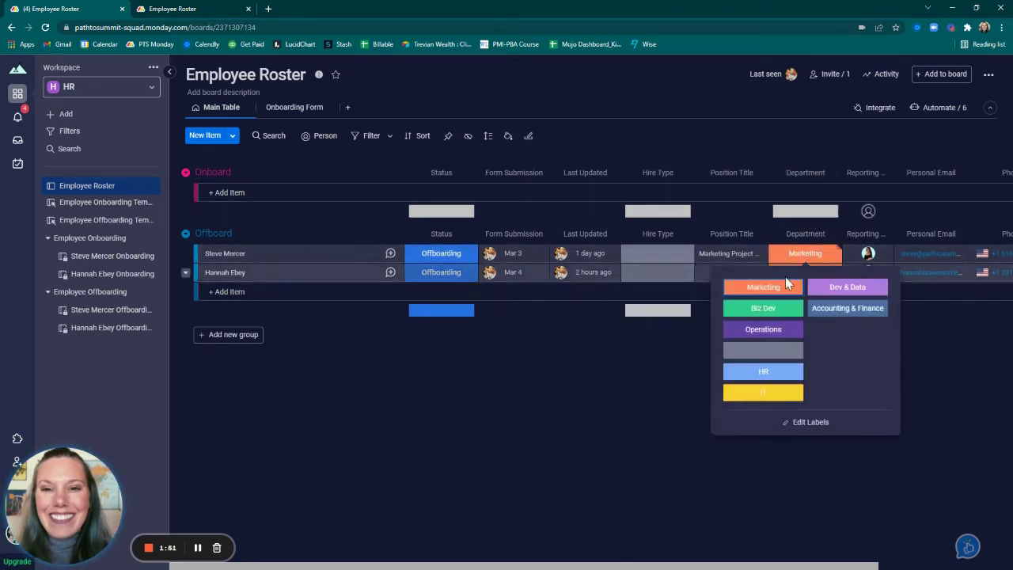
left_click(943, 364)
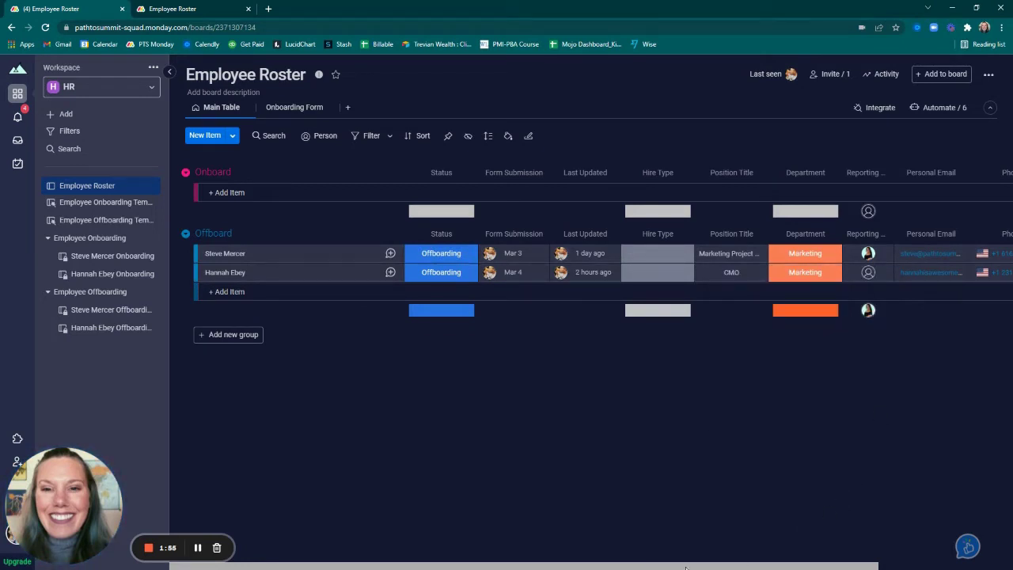
mouse_move(685, 567)
left_mouse_down()
mouse_move(762, 567)
mouse_move(694, 566)
left_mouse_up()
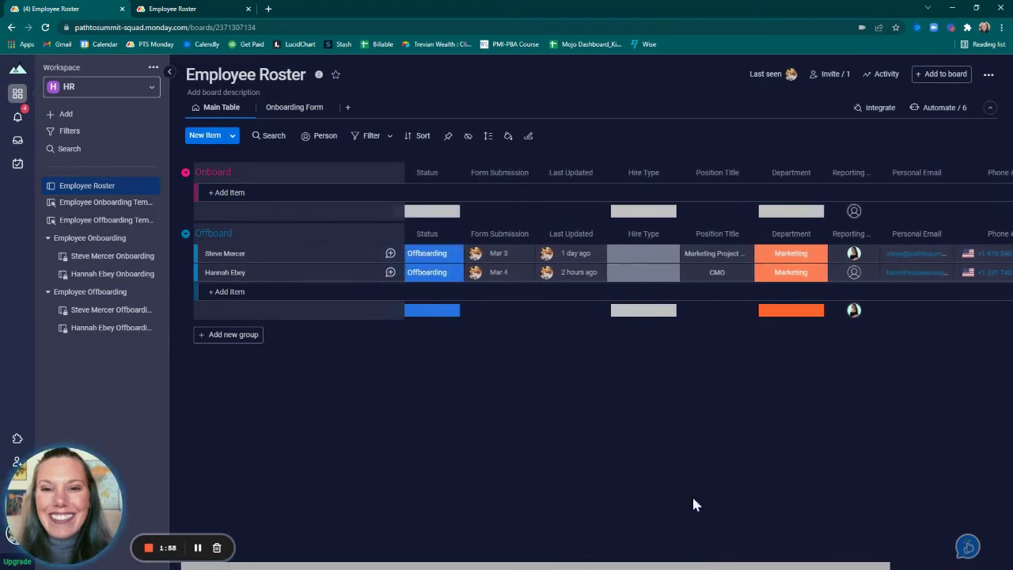
left_click(528, 173)
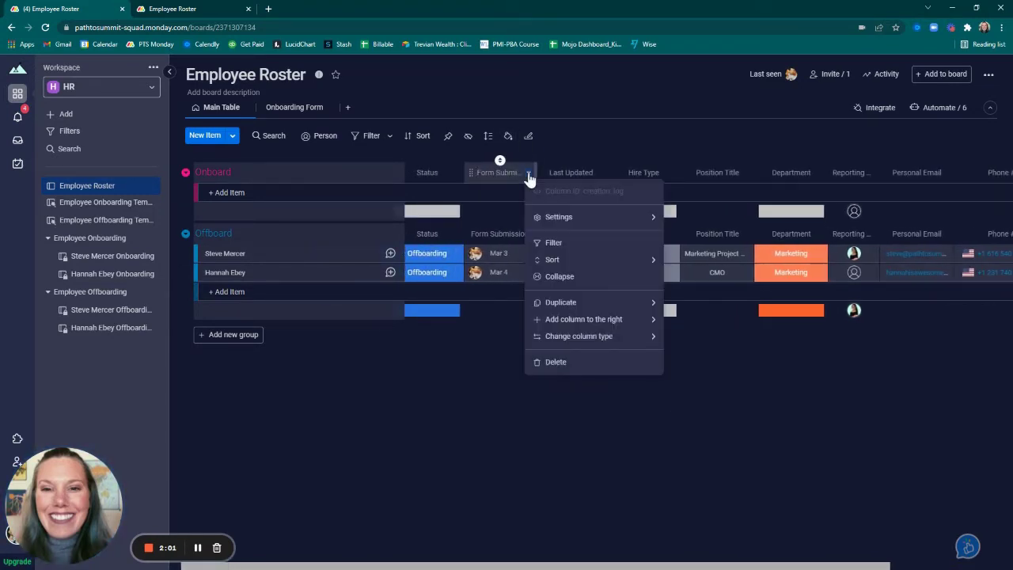
mouse_move(560, 339)
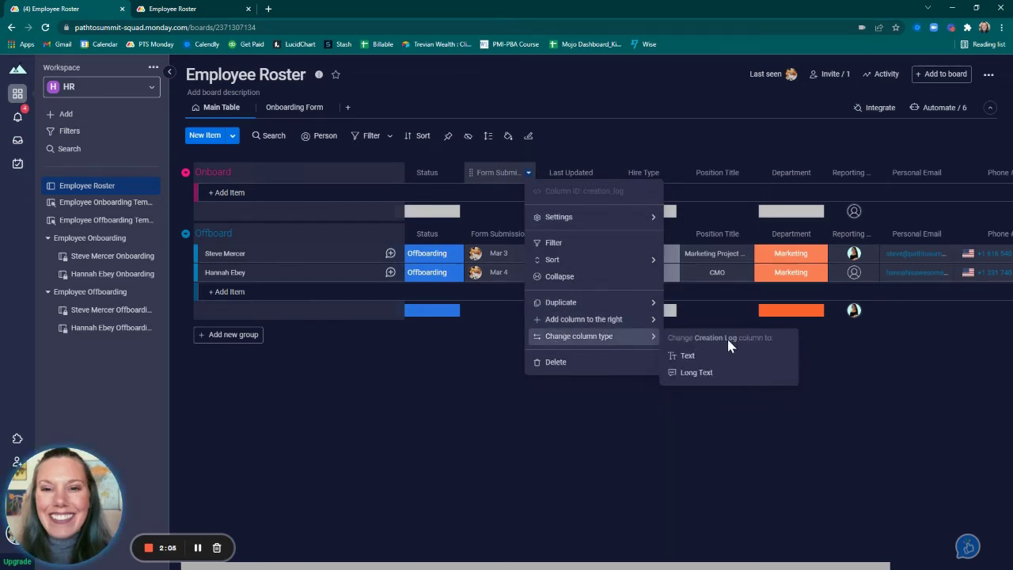
left_click(657, 120)
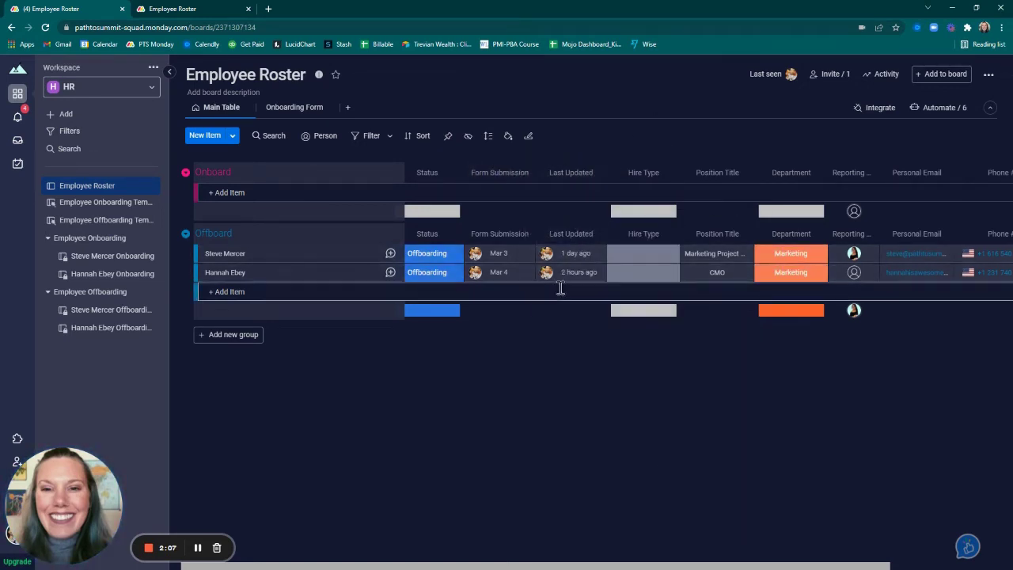
mouse_move(582, 270)
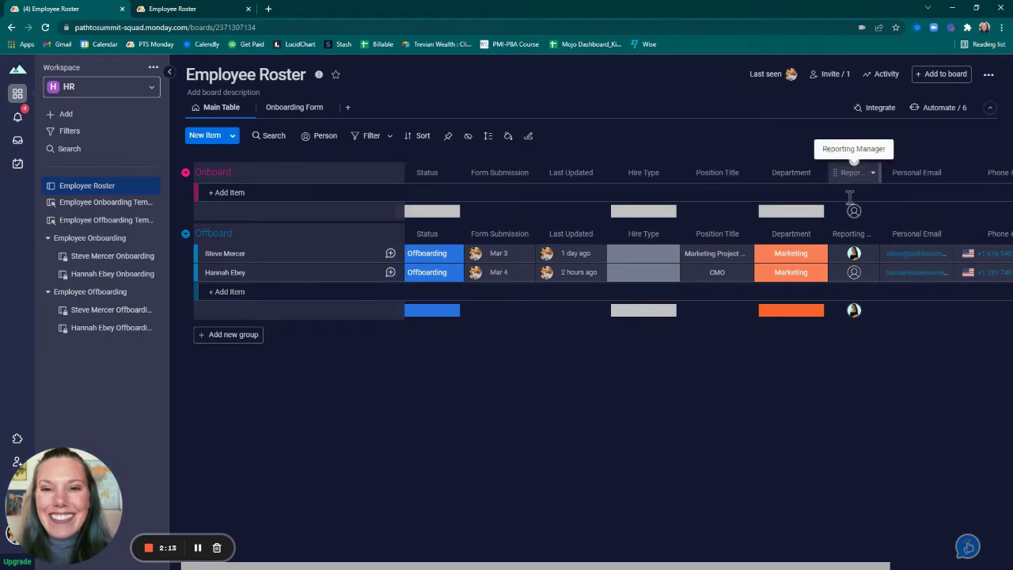
mouse_move(852, 262)
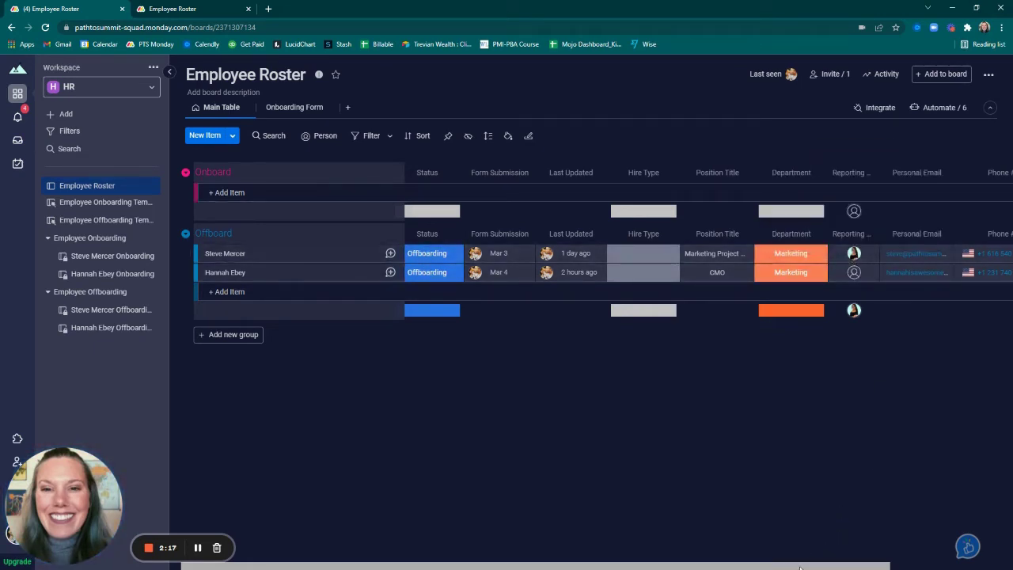
left_click_drag(813, 564, 901, 556)
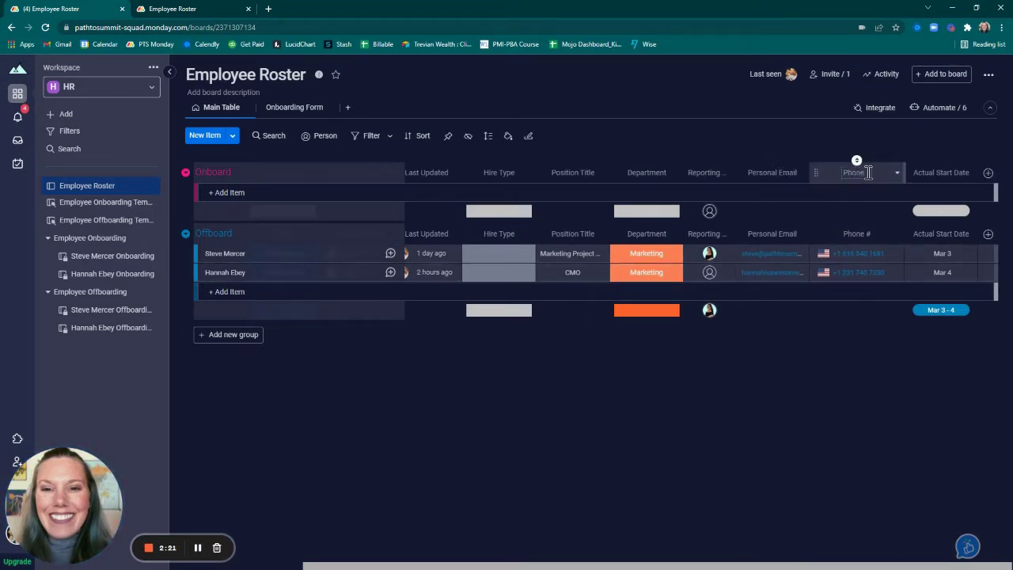
left_click(989, 174)
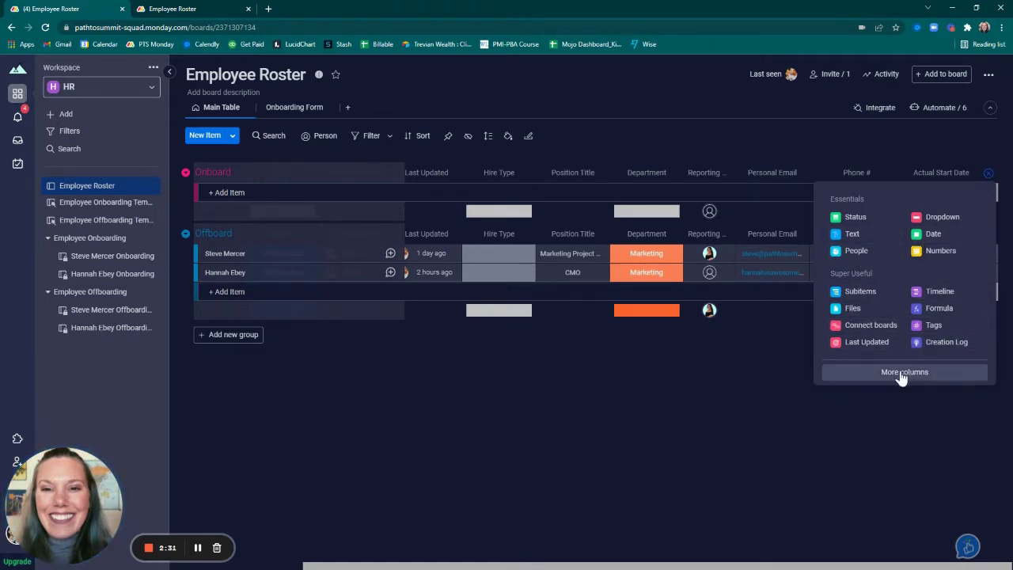
left_click(781, 398)
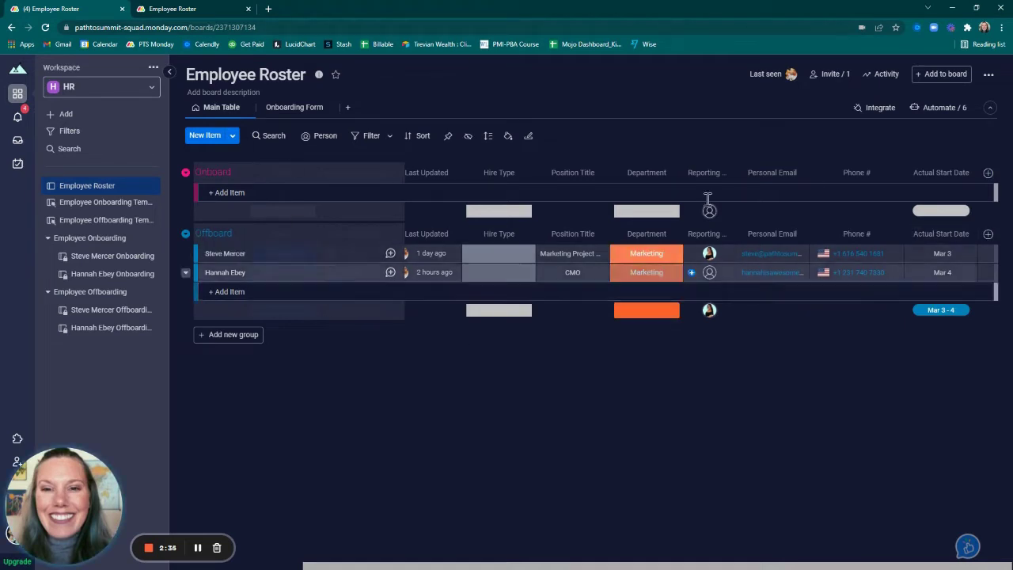
left_click_drag(648, 568, 478, 563)
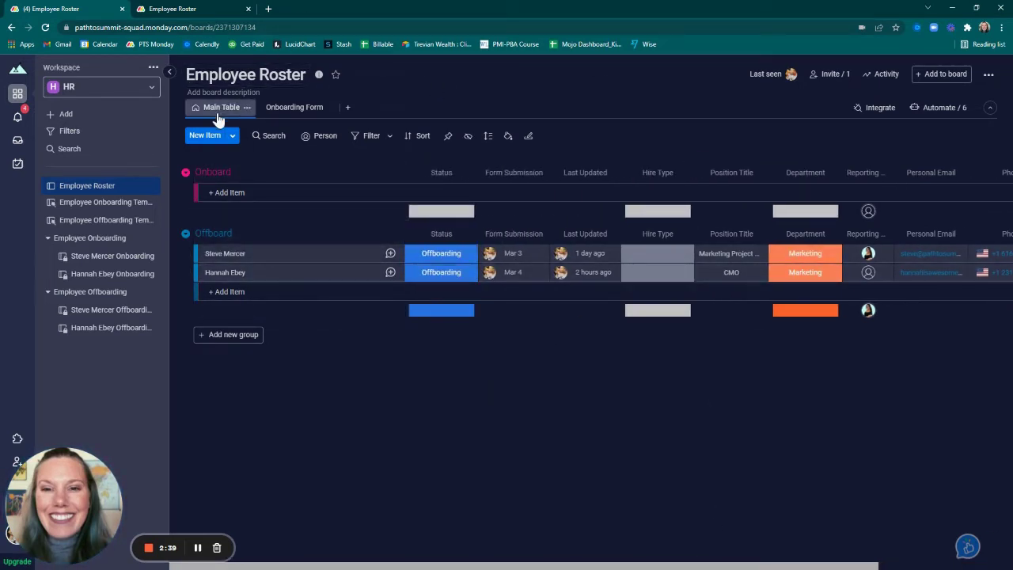
left_click(348, 110)
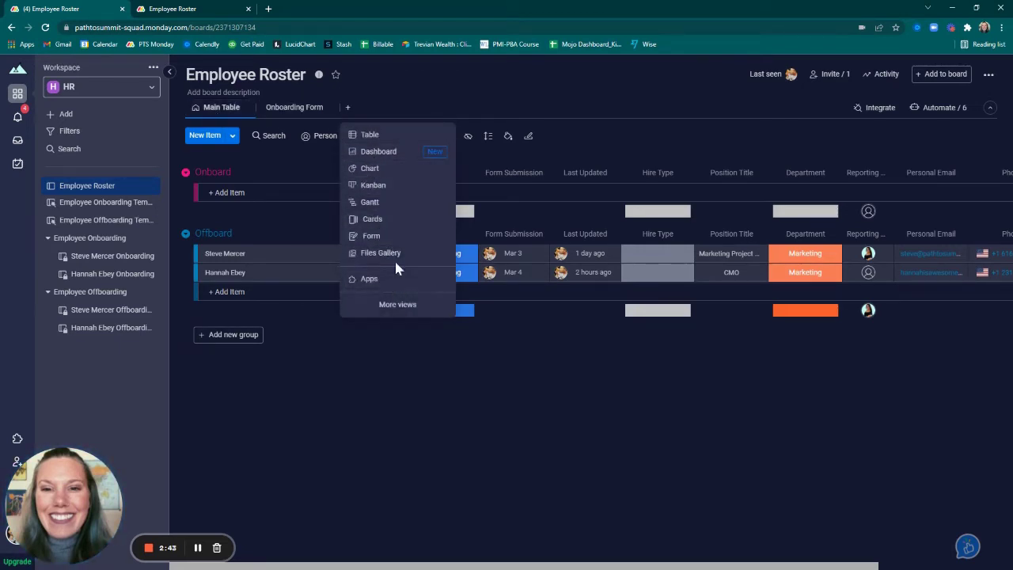
left_click(401, 354)
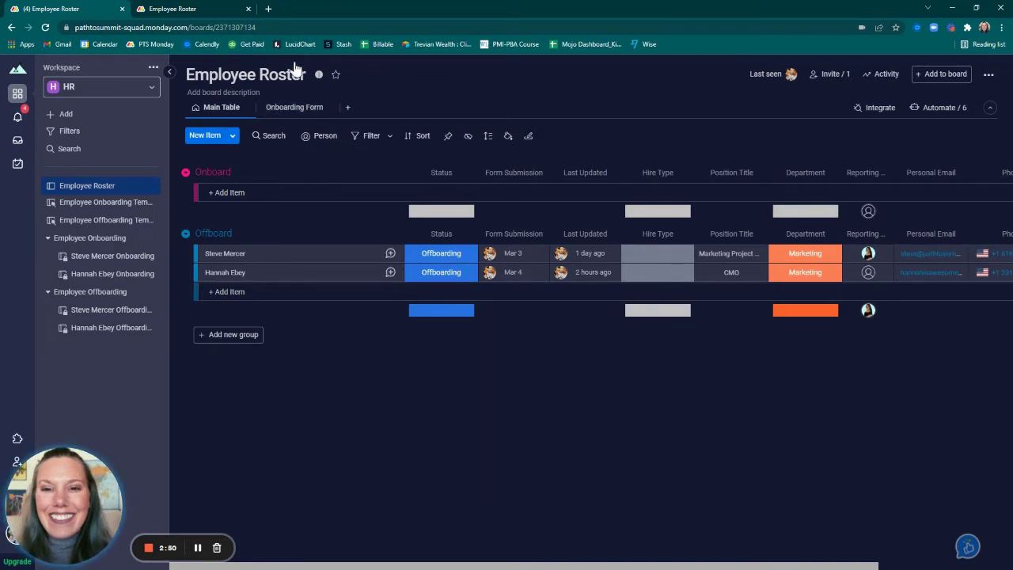
Switch to the Onboarding Form view and review its questions from Your Name to Actual Start Date
left_click(289, 107)
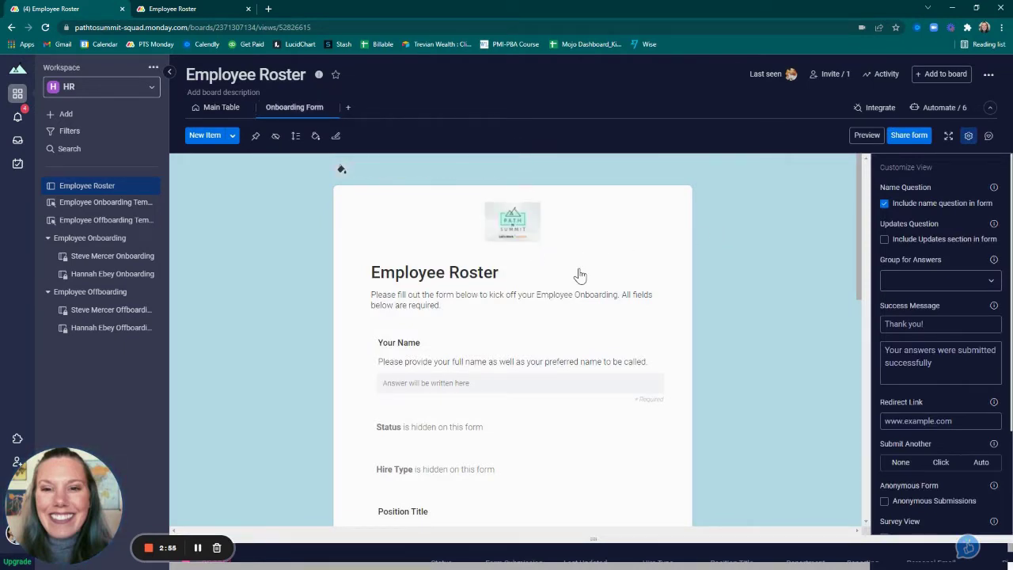
scroll(579, 274, "down", 1)
scroll(474, 271, "up", 1)
scroll(455, 299, "down", 2)
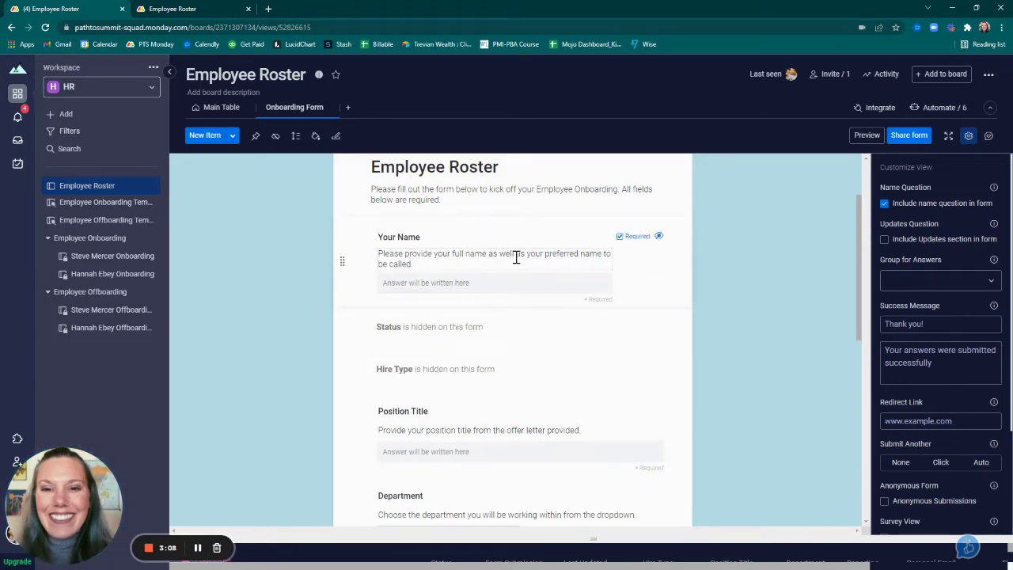
scroll(428, 300, "down", 4)
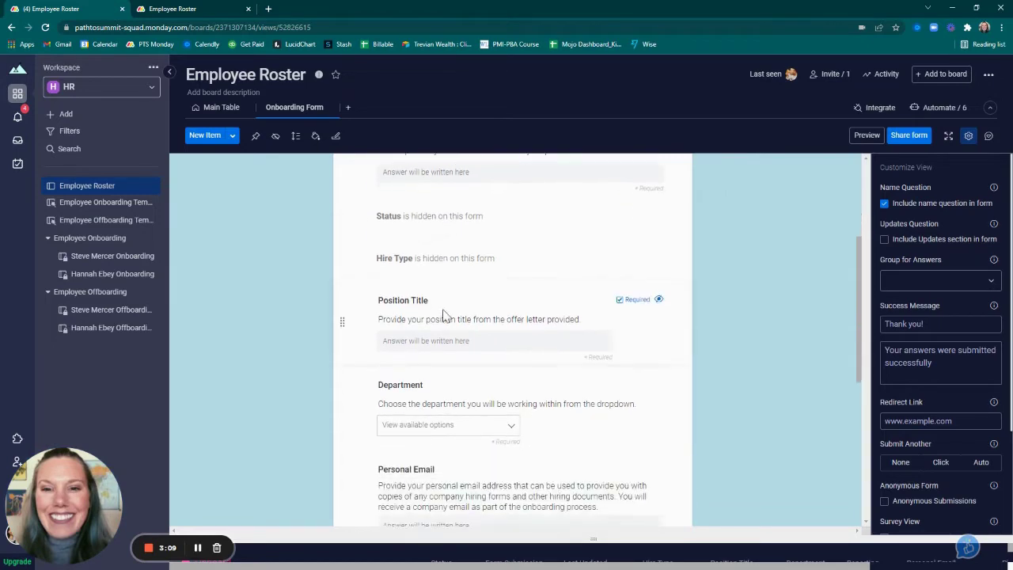
scroll(449, 317, "down", 3)
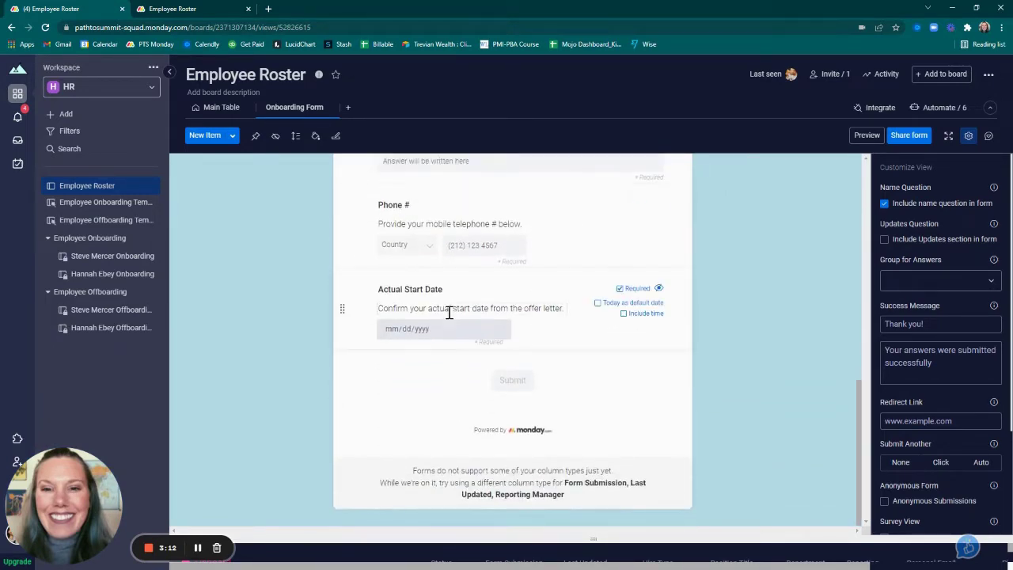
scroll(452, 314, "up", 6)
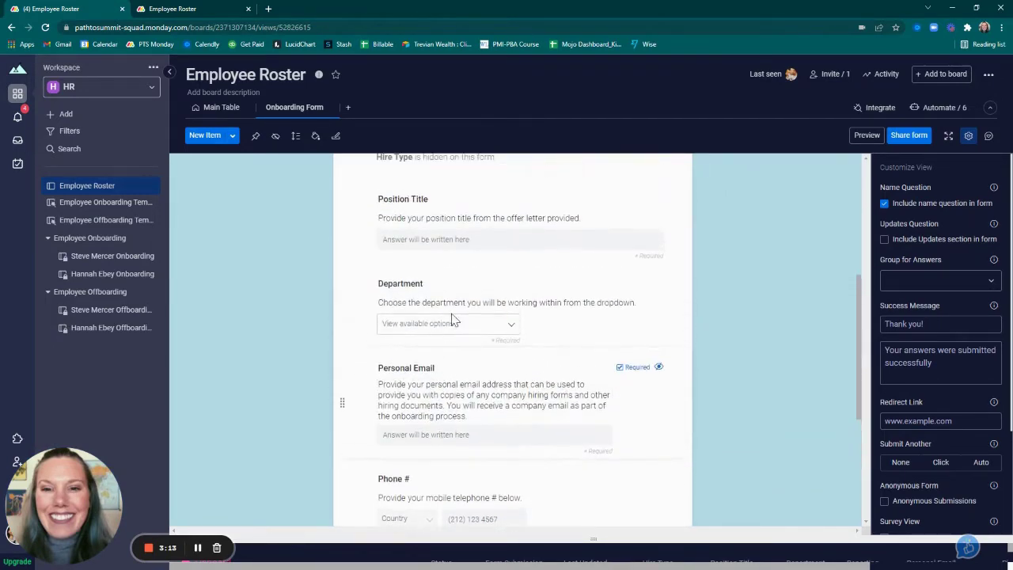
scroll(453, 314, "up", 3)
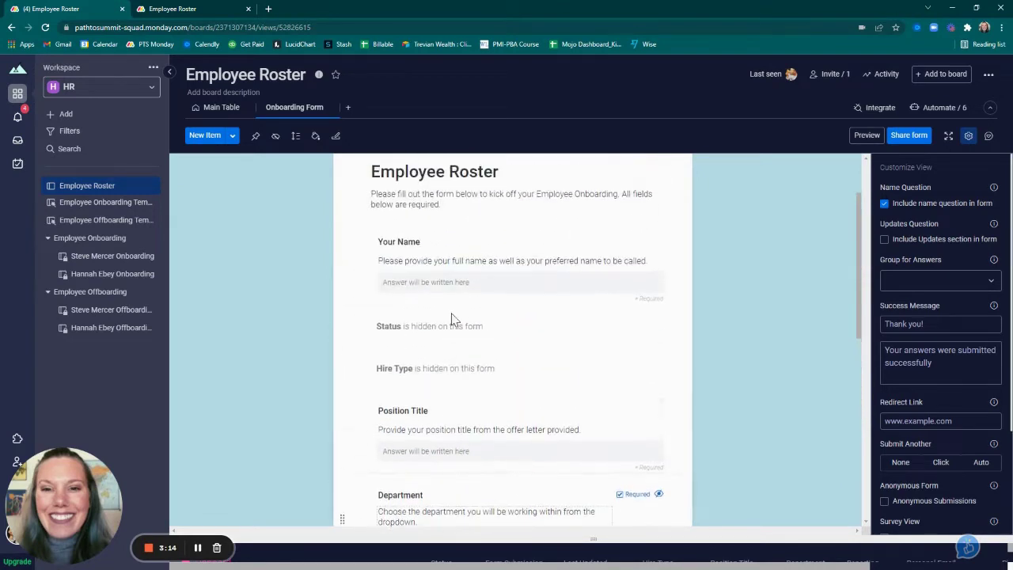
Preview the live Employee Roster form in a new tab, then return to the Onboarding Form view
left_click(866, 136)
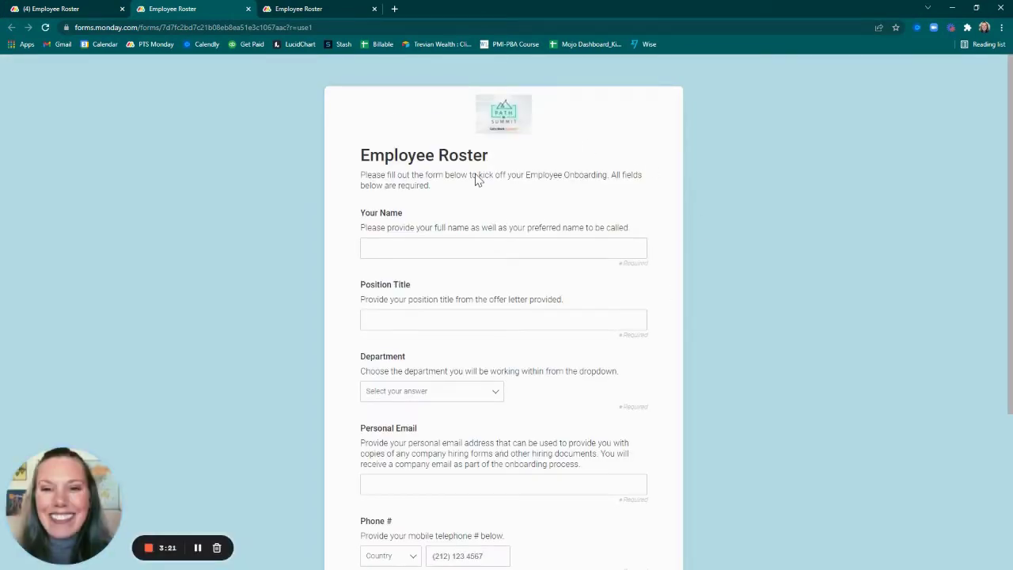
scroll(502, 262, "down", 3)
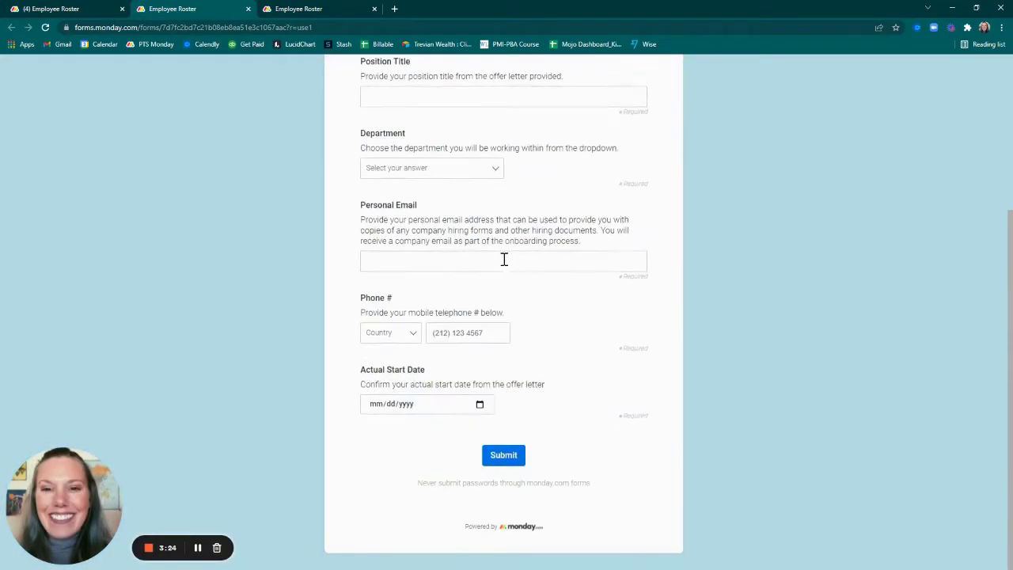
scroll(504, 259, "up", 2)
scroll(505, 259, "up", 1)
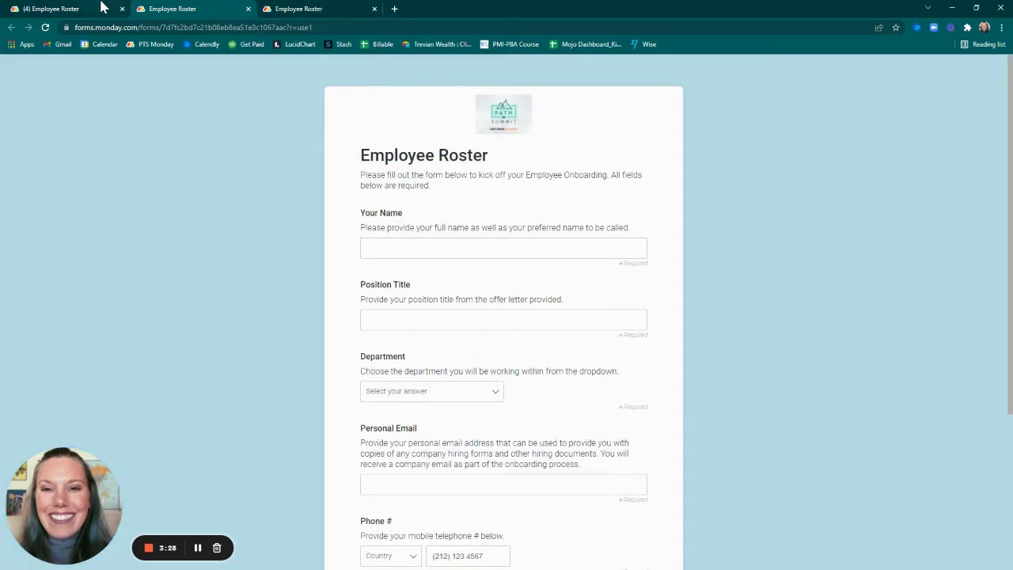
left_click(100, 8)
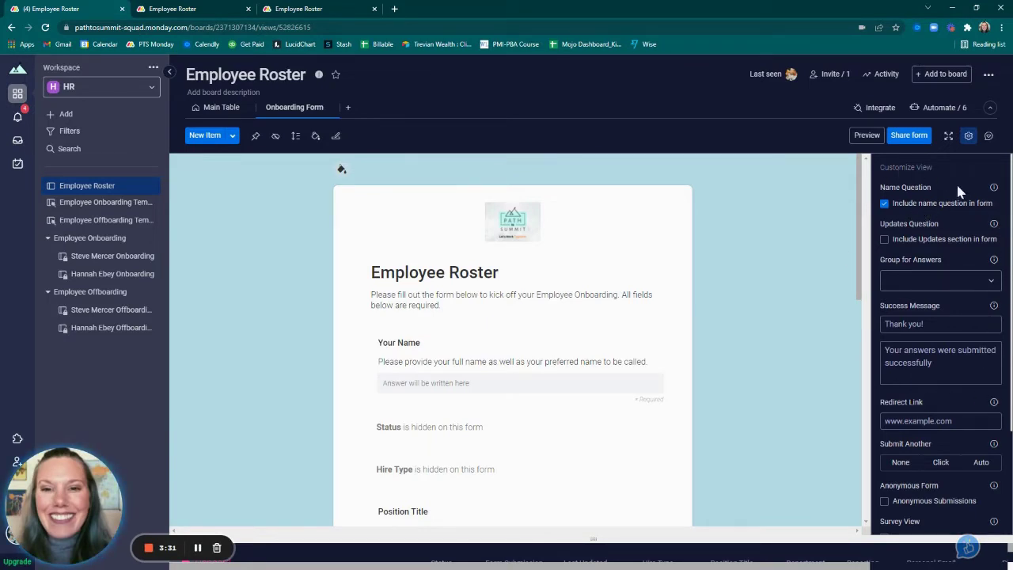
Look over the Customize View panel, then switch to the live public Employee Roster form tab
scroll(950, 285, "down", 3)
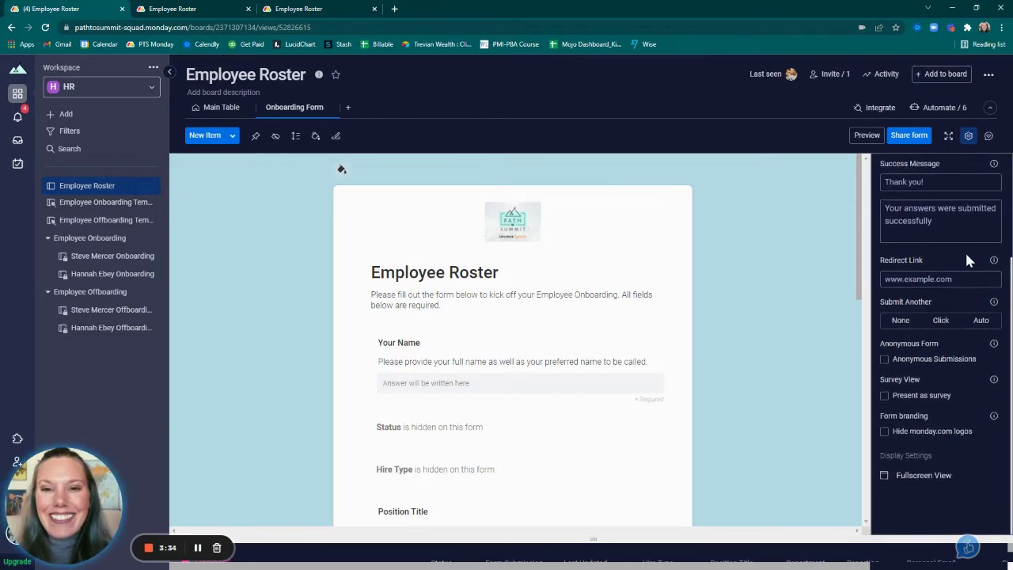
scroll(956, 431, "up", 3)
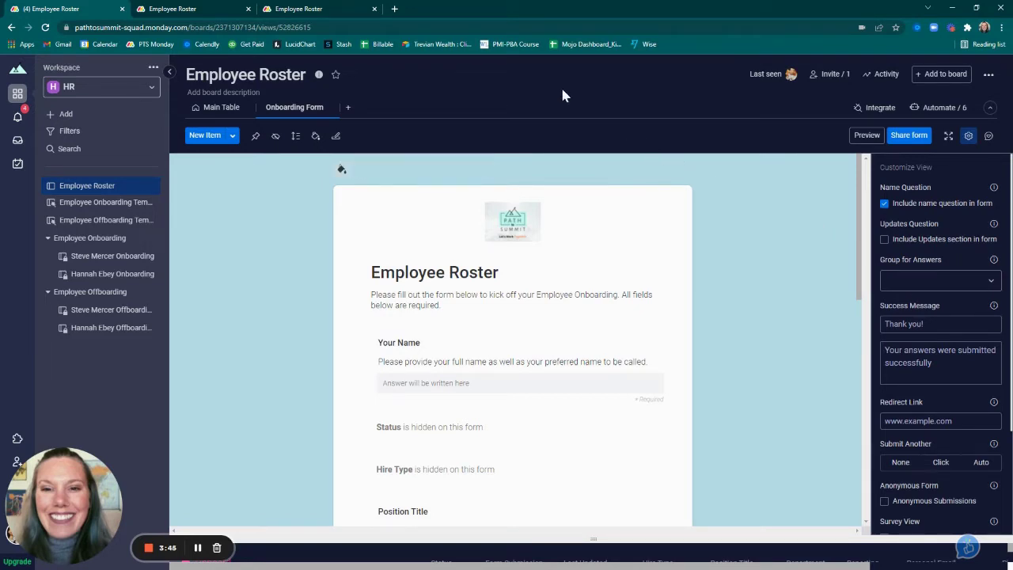
left_click(320, 9)
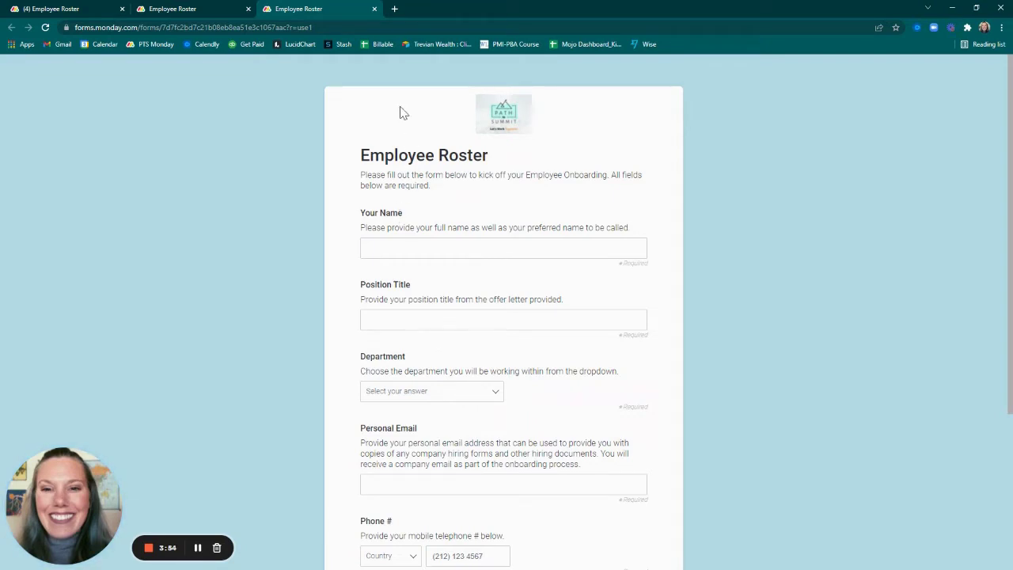
Return to the Employee Roster main table, then open the Employee Onboarding Template board
left_click(102, 9)
left_click(212, 113)
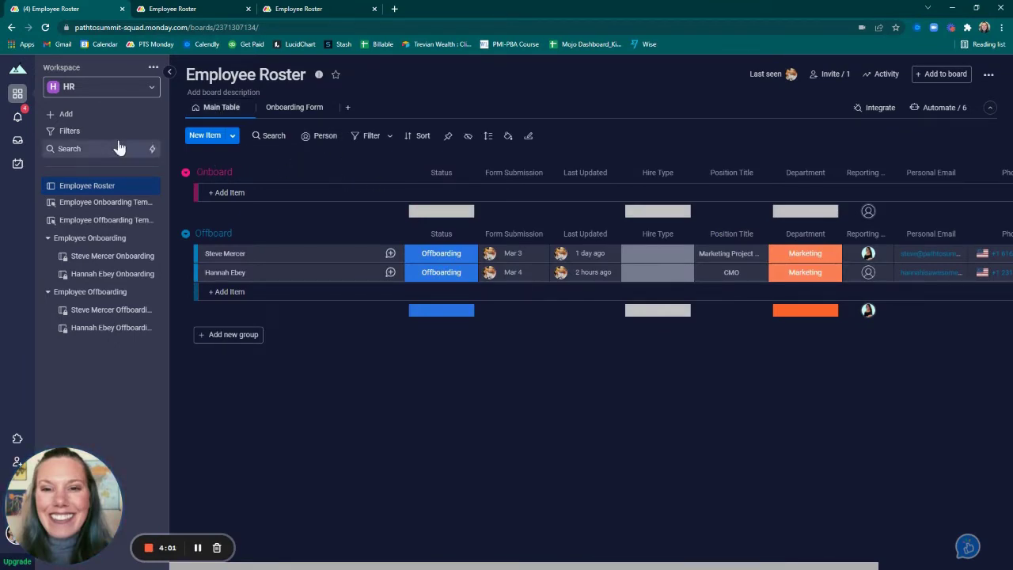
left_click(101, 204)
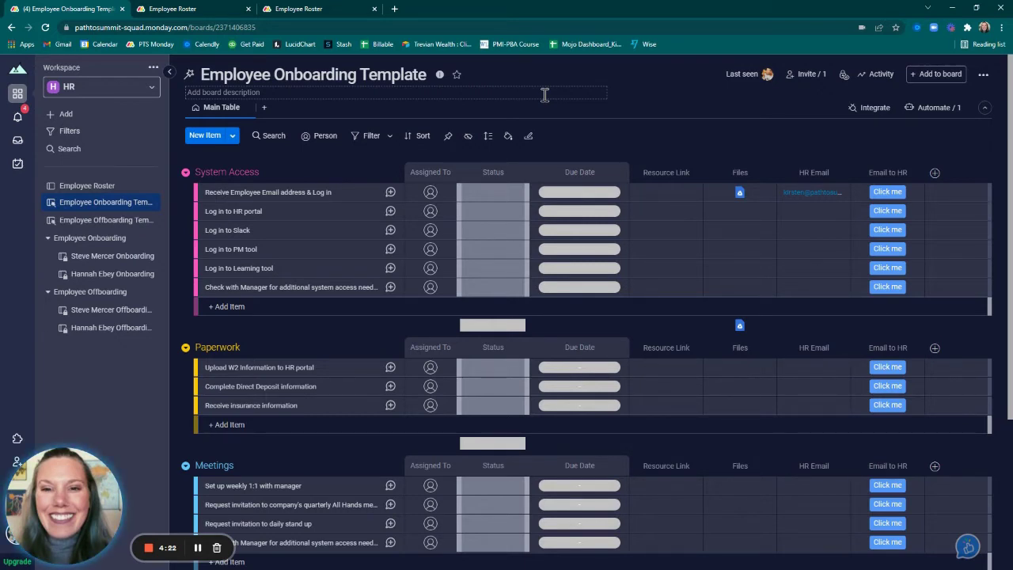
Open and dismiss the Add menu, then scroll through the onboarding template's task groups
left_click(55, 119)
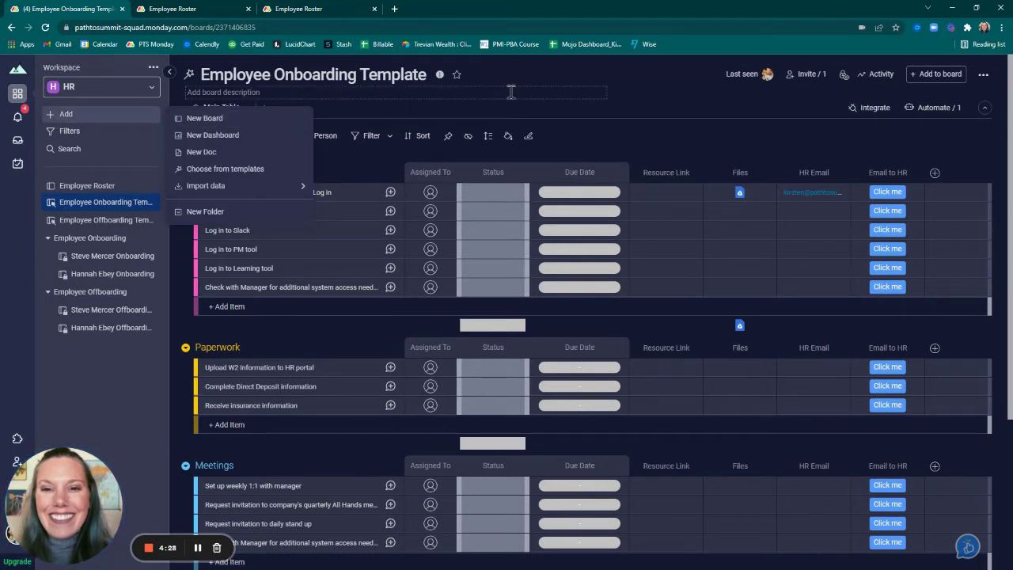
left_click(549, 78)
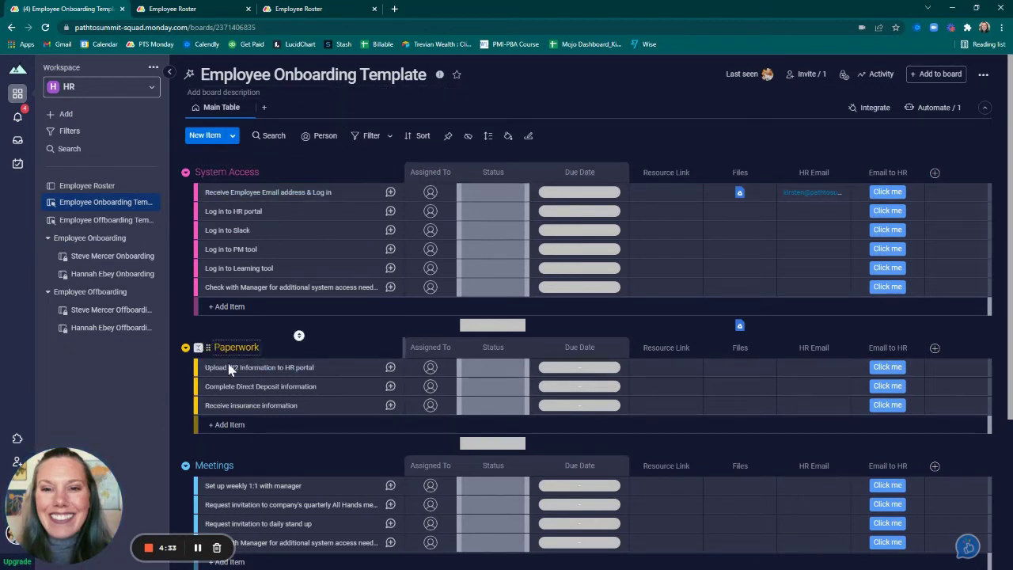
scroll(282, 470, "down", 3)
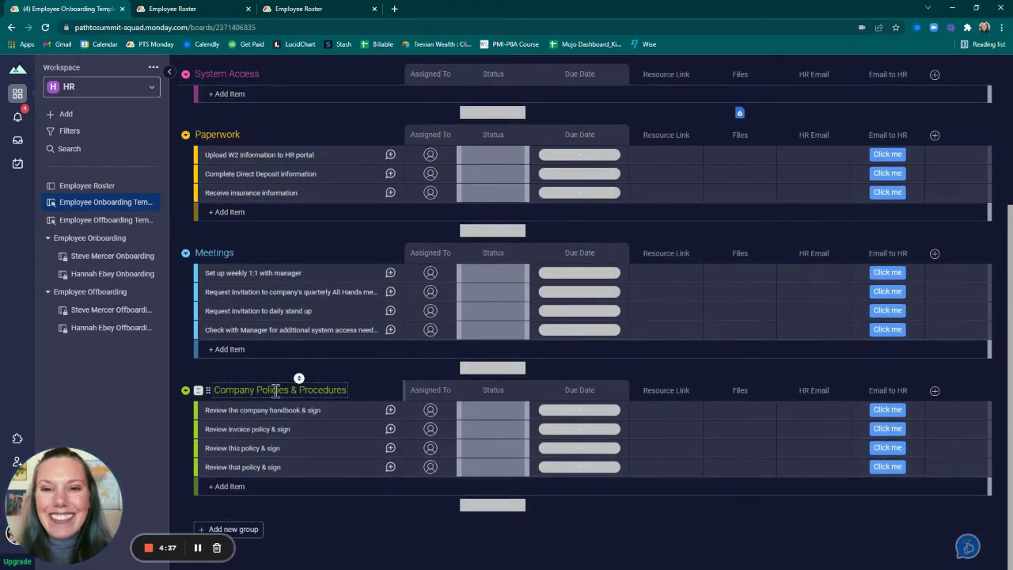
scroll(276, 390, "up", 3)
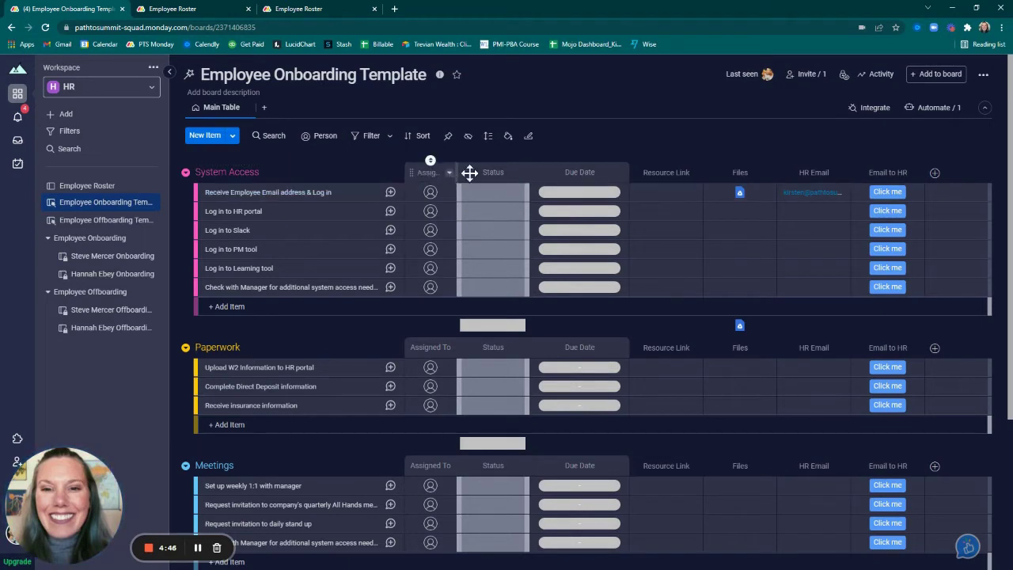
Start a Resource Link on the first System Access task, then close it without adding a link
left_click(664, 192)
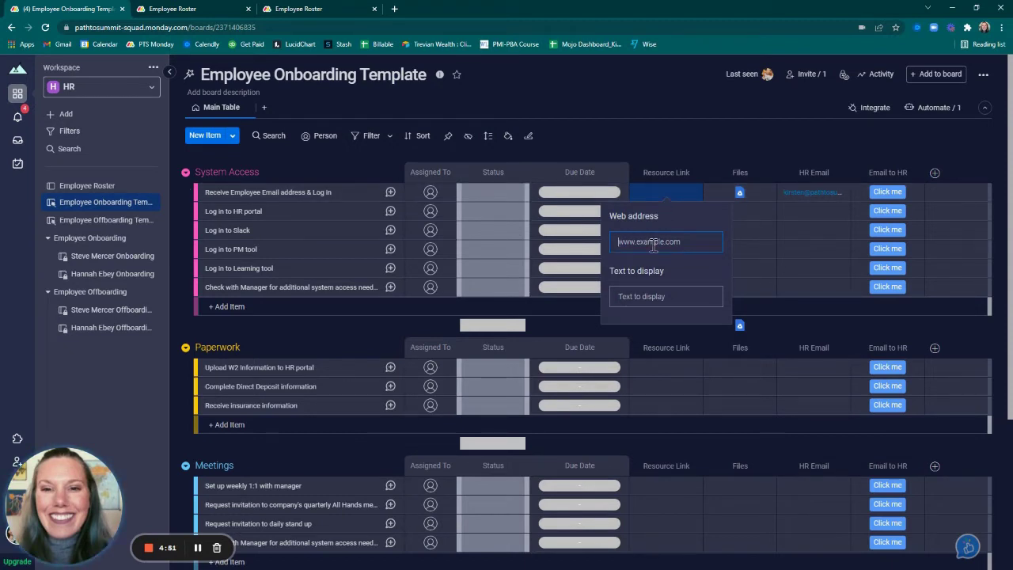
left_click(701, 133)
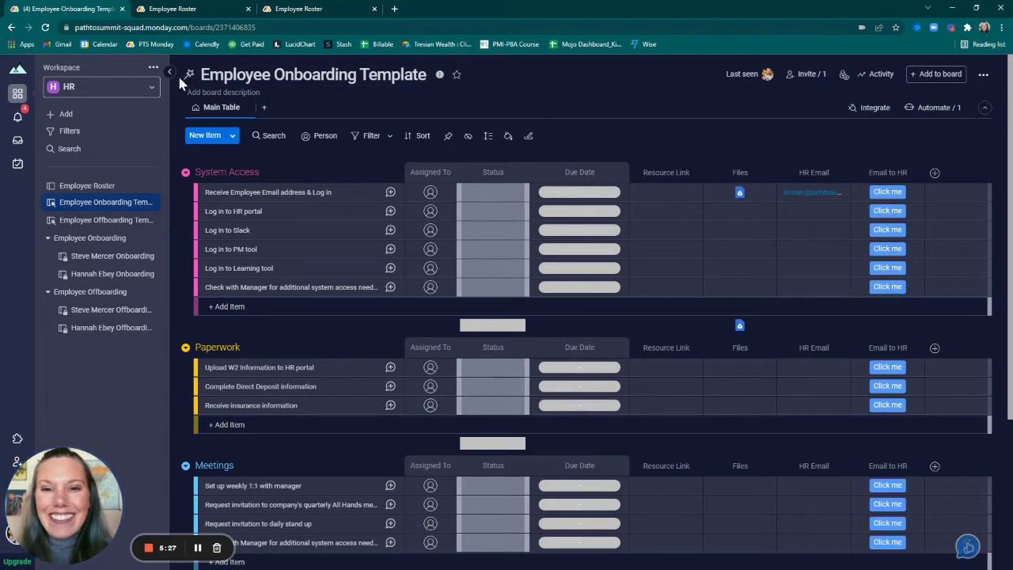
mouse_move(189, 77)
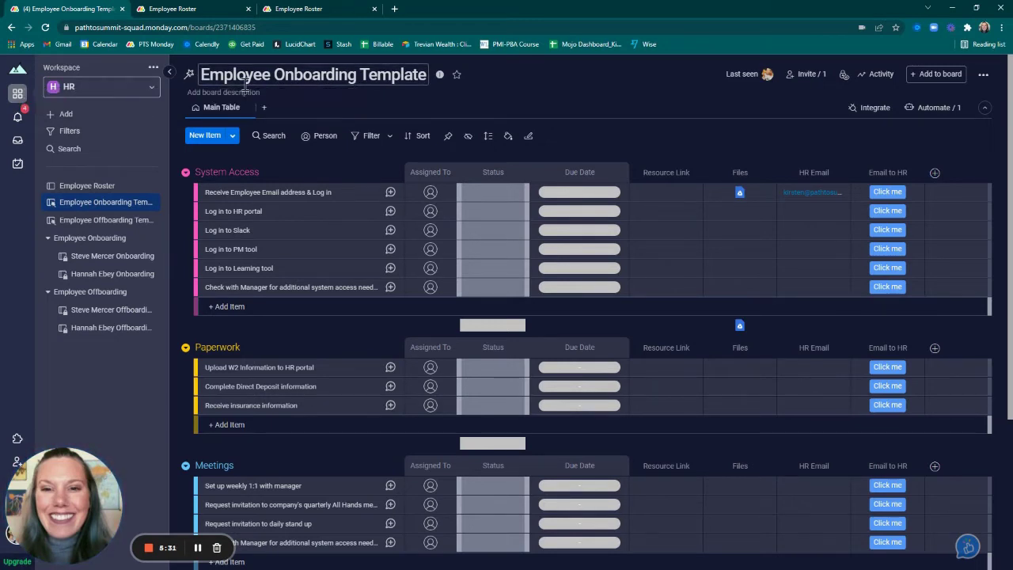
Remove the Employee Onboarding Template board from templates via its More actions menu
left_click(984, 76)
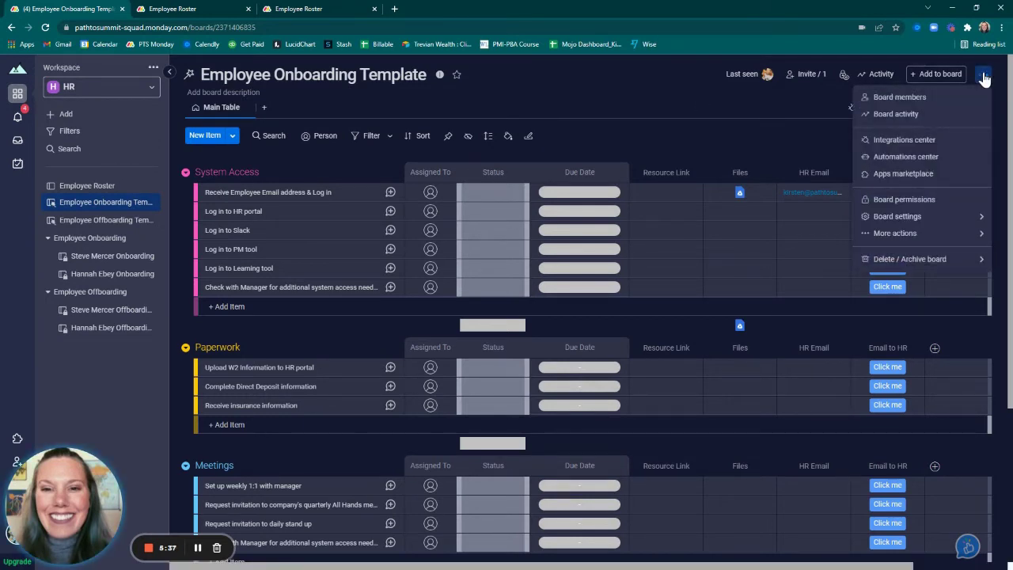
mouse_move(913, 234)
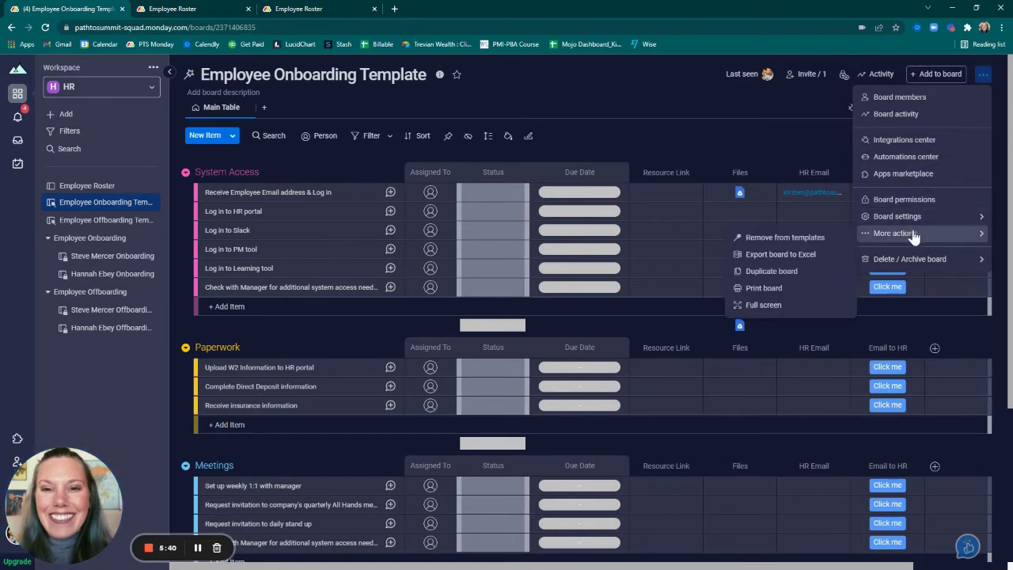
left_click(779, 240)
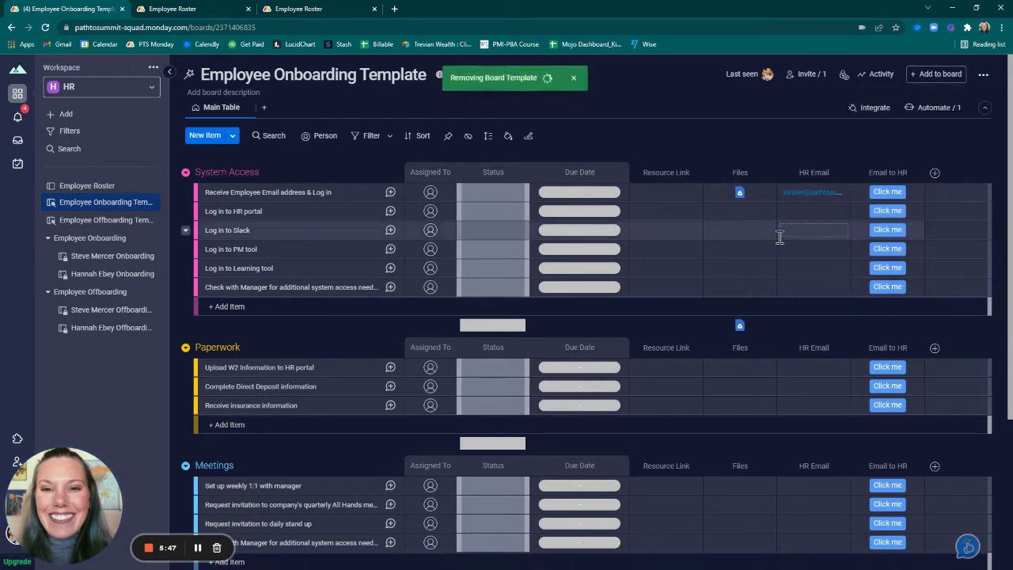
Save the board as a template again, confirming with Create a template
left_click(982, 75)
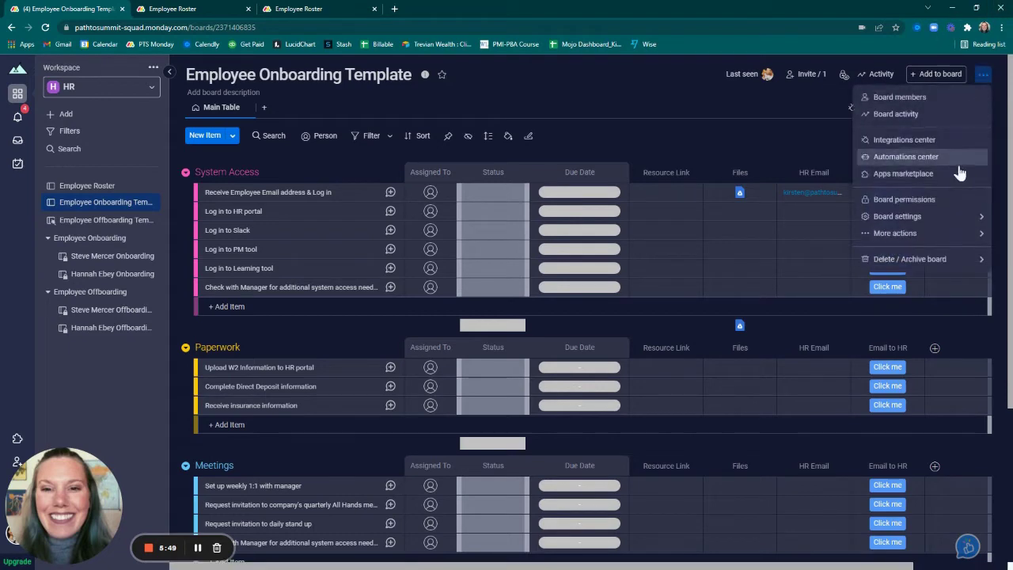
left_click(780, 239)
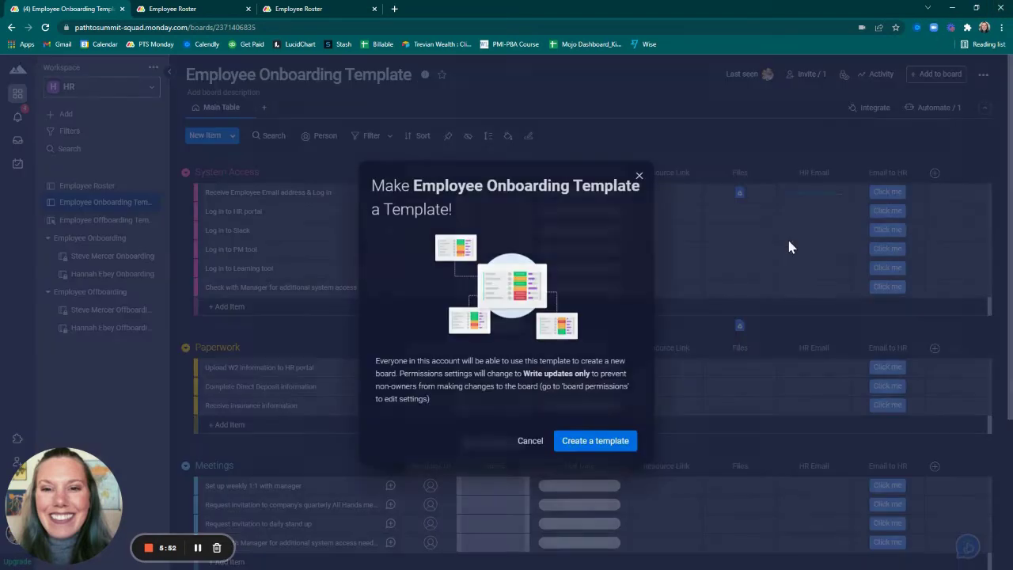
left_click(578, 442)
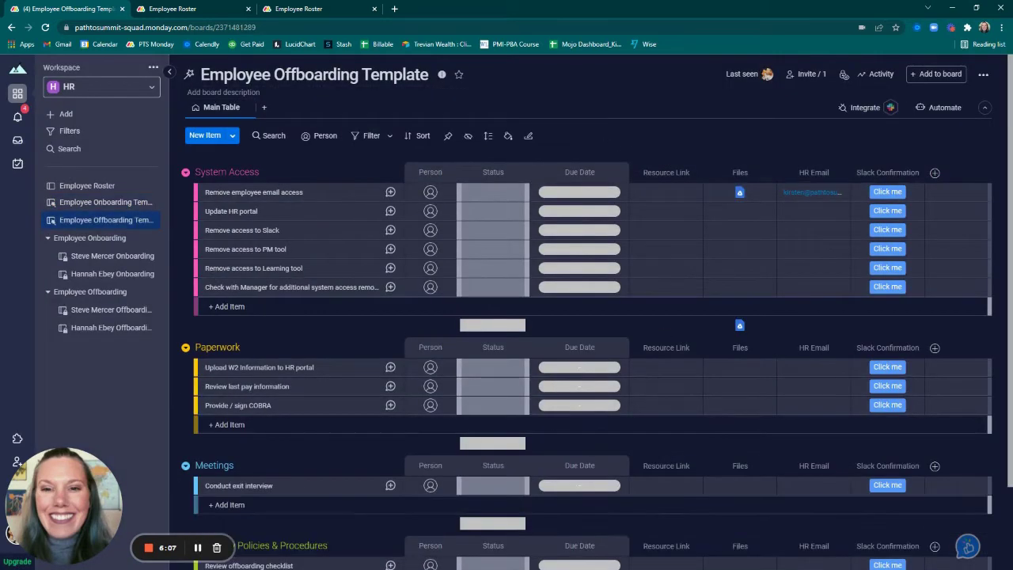
Check the onboarding template's sidebar actions, then open the Employee Offboarding Template board
left_click(105, 202)
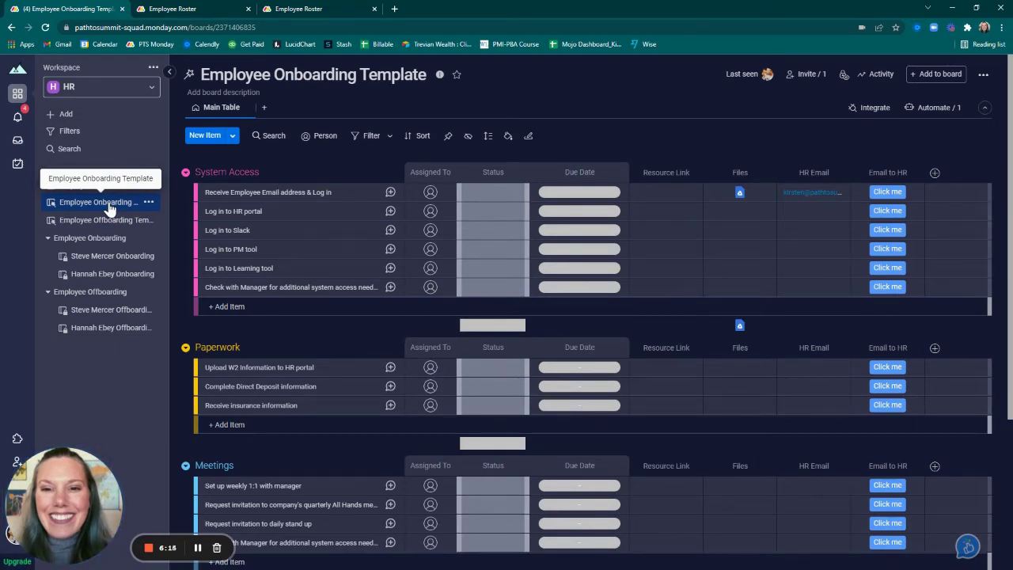
left_click(149, 203)
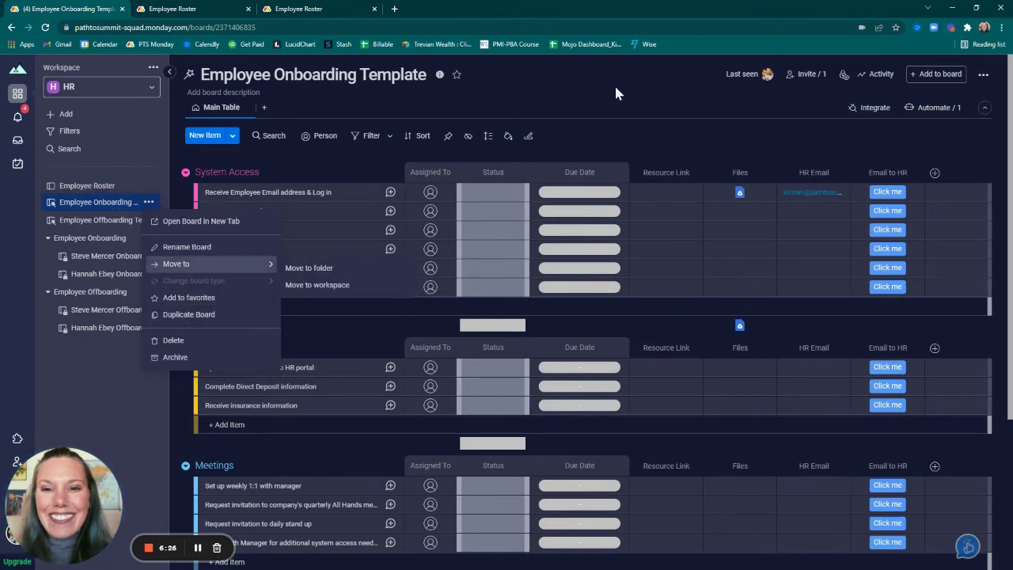
left_click(113, 221)
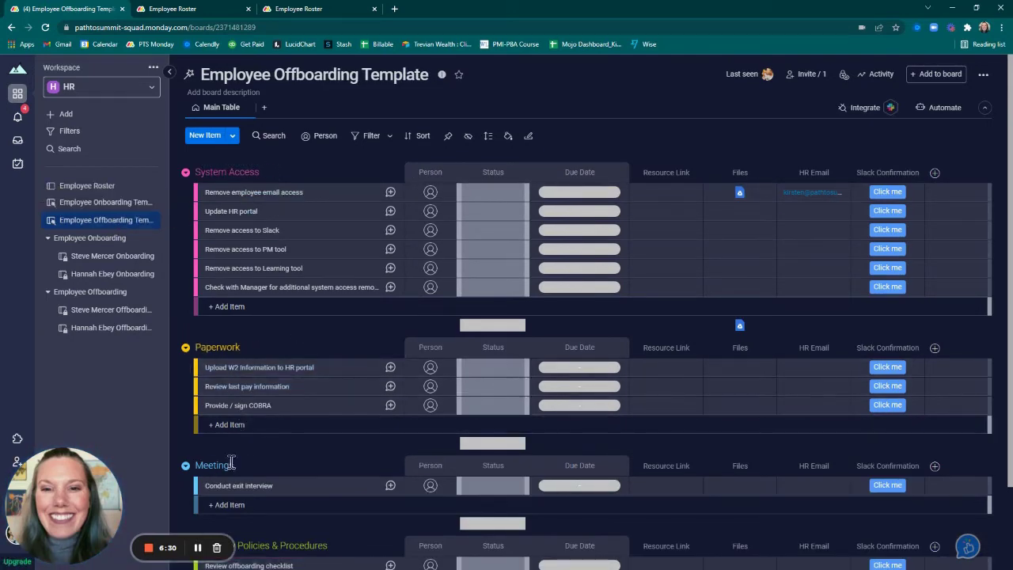
scroll(237, 431, "down", 2)
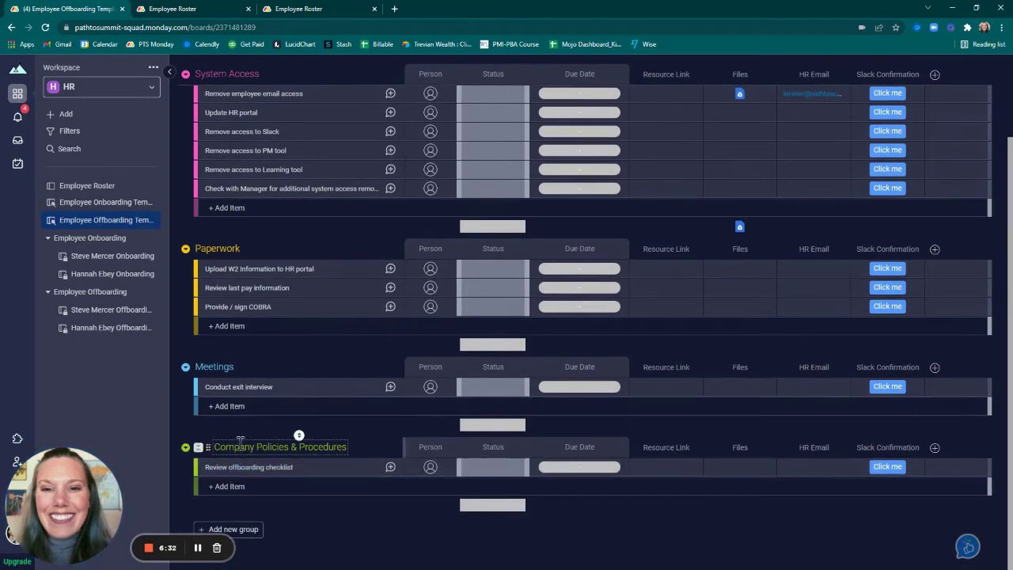
scroll(244, 198, "up", 3)
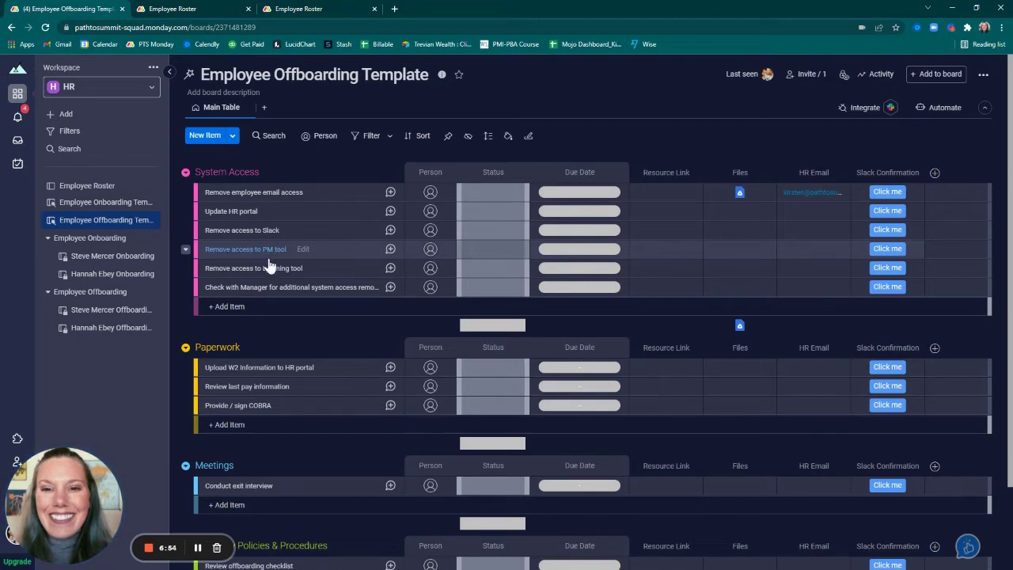
scroll(297, 330, "down", 2)
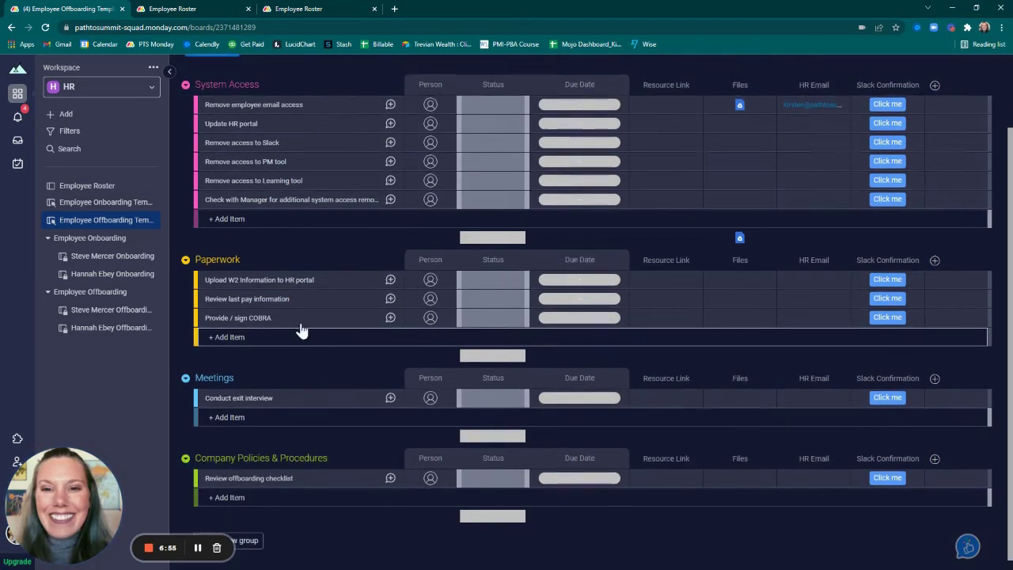
scroll(301, 331, "up", 2)
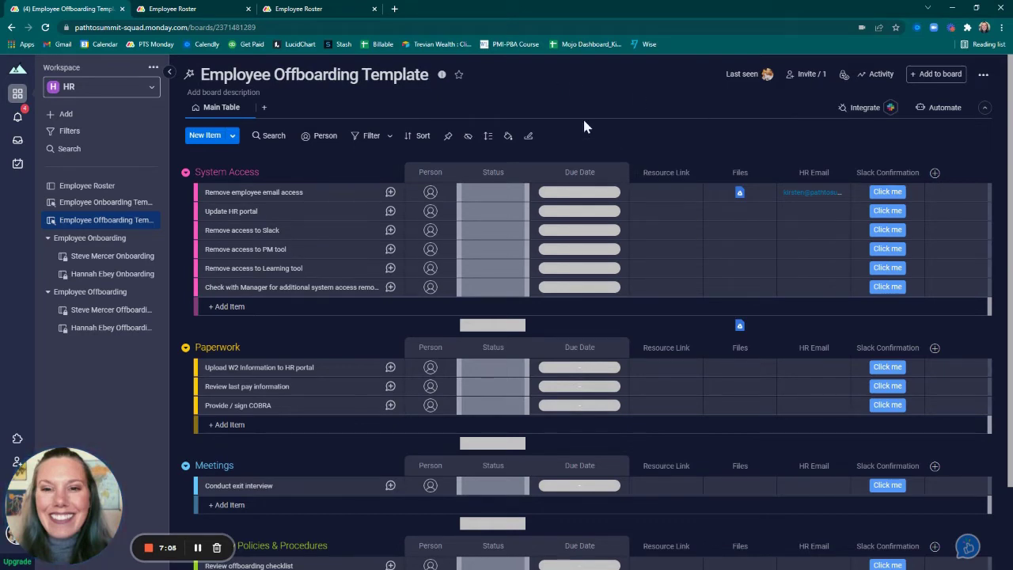
Open and close the offboarding board's options menu, then return to the Employee Roster board
left_click(984, 73)
mouse_move(910, 242)
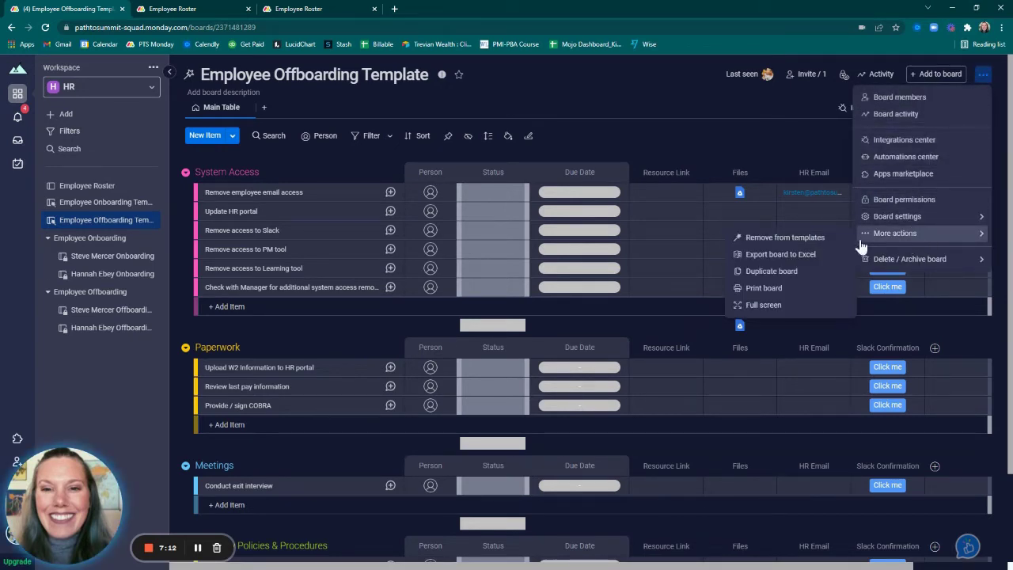
left_click(663, 92)
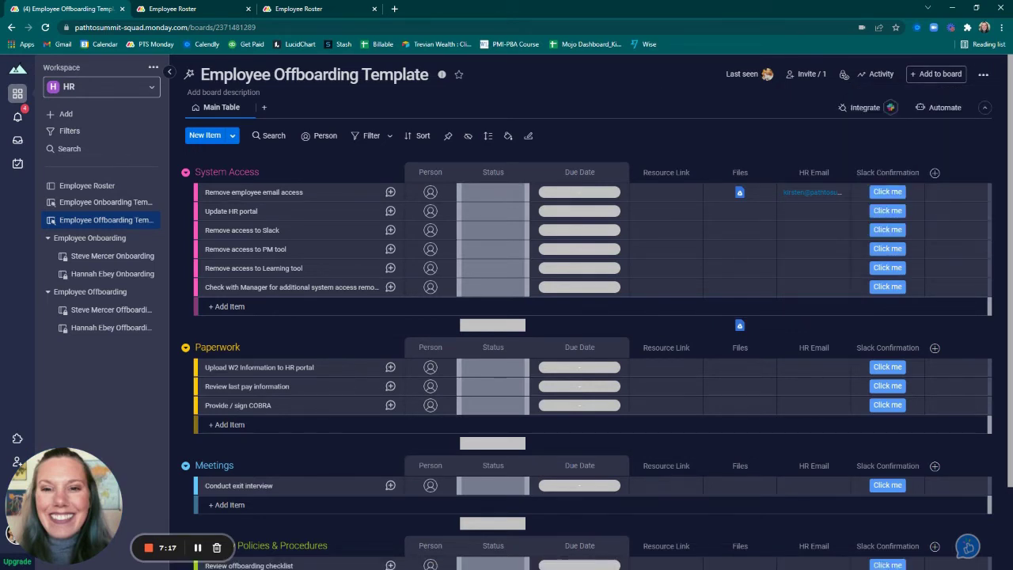
left_click(86, 190)
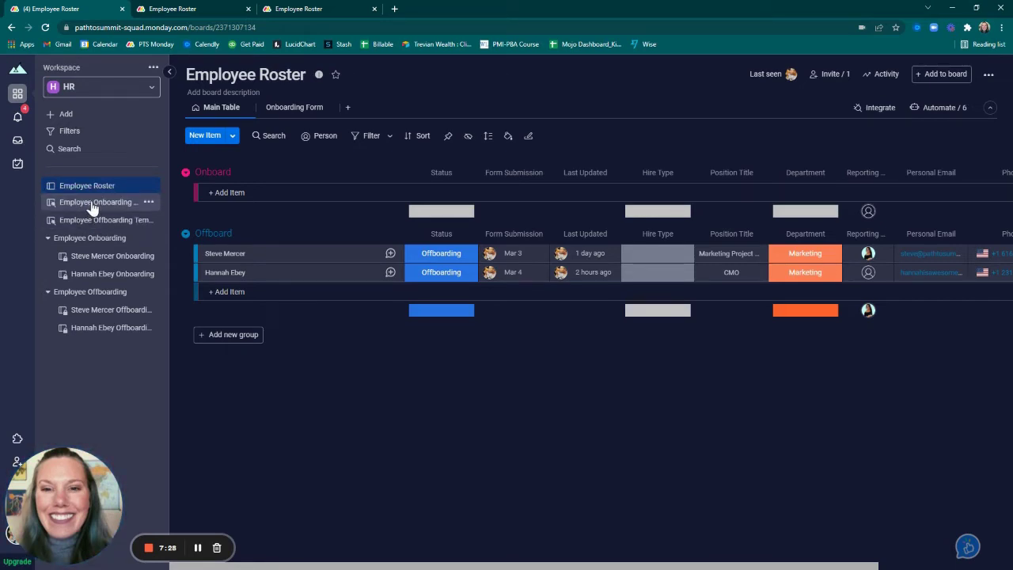
left_click(92, 205)
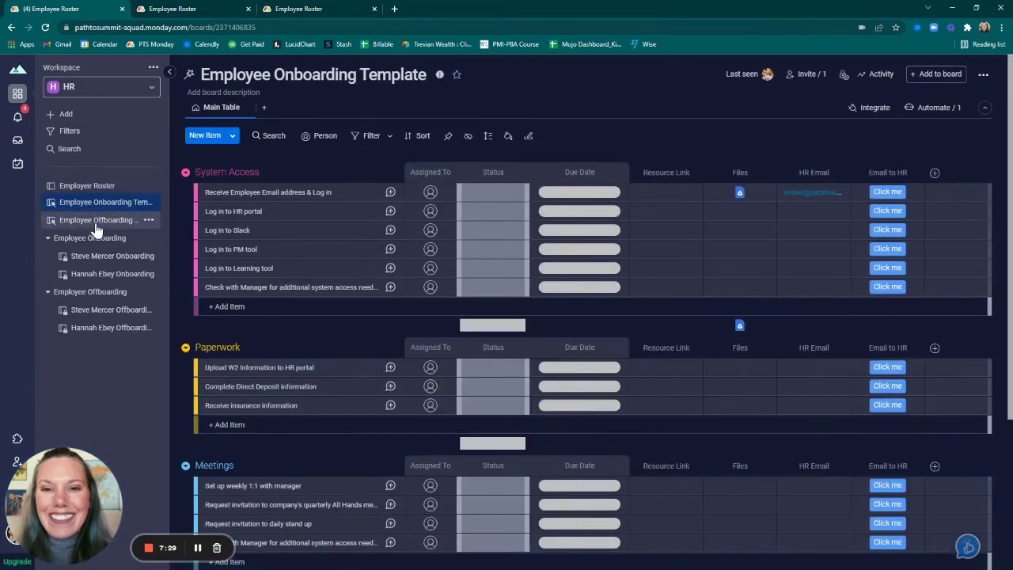
left_click(96, 228)
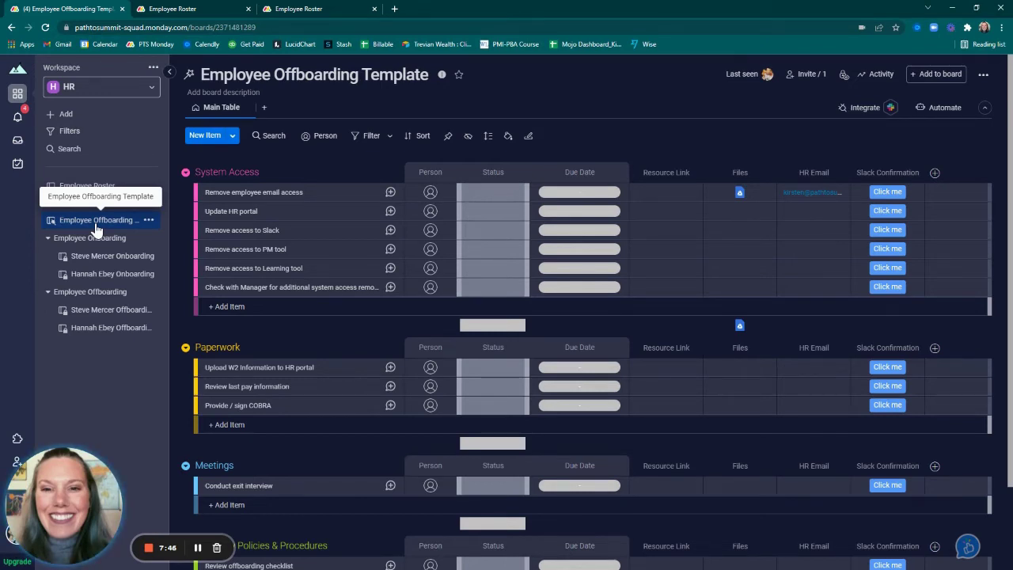
left_click(84, 189)
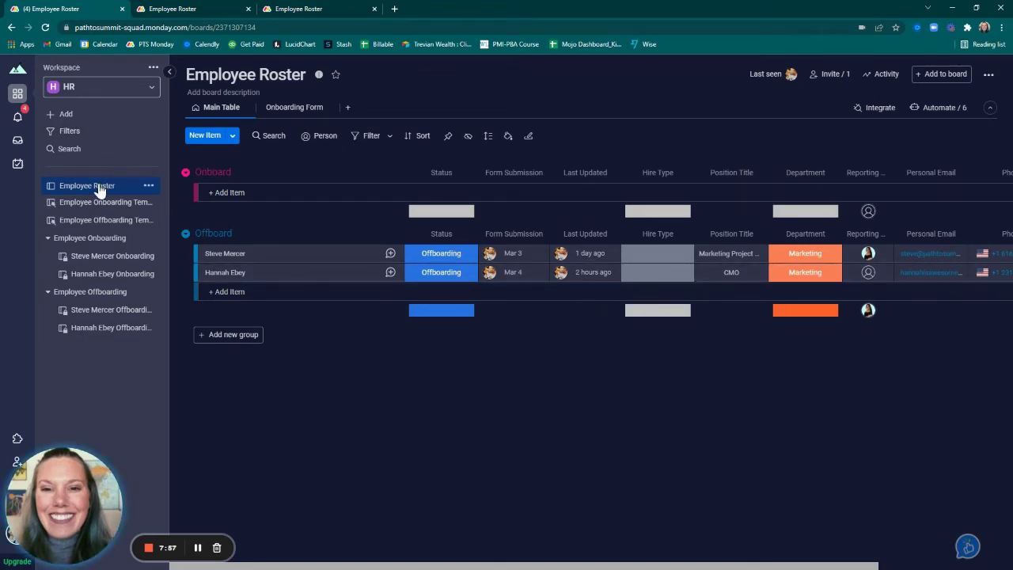
Show the Employee Roster board's six automations and browse the Status Change automation templates
left_click(944, 108)
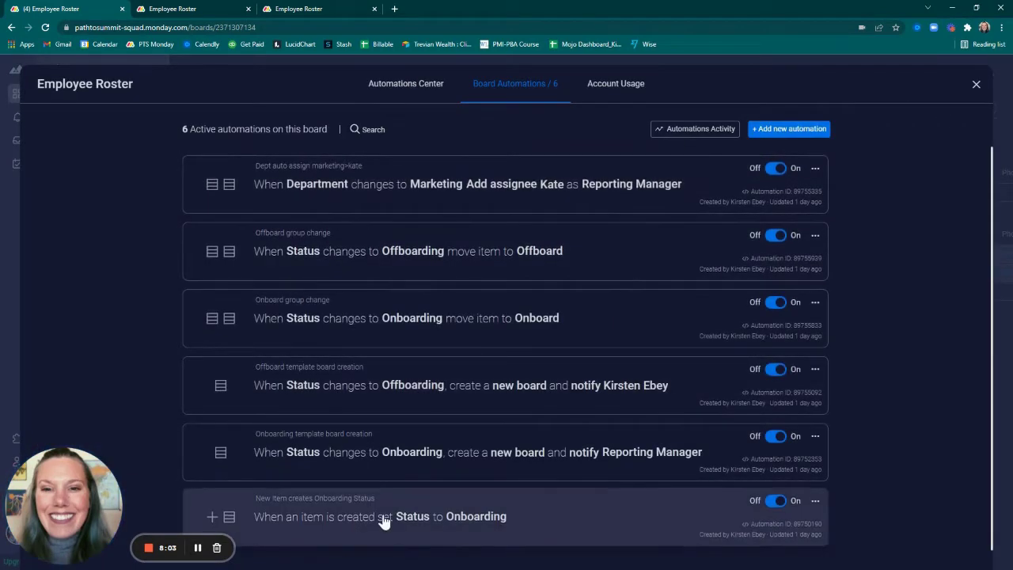
scroll(382, 491, "down", 1)
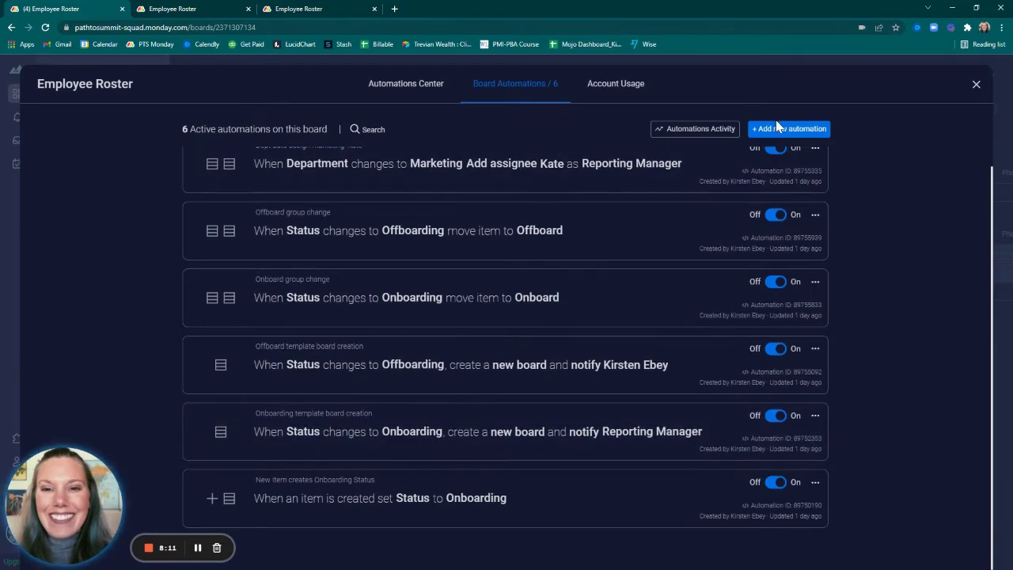
left_click(774, 132)
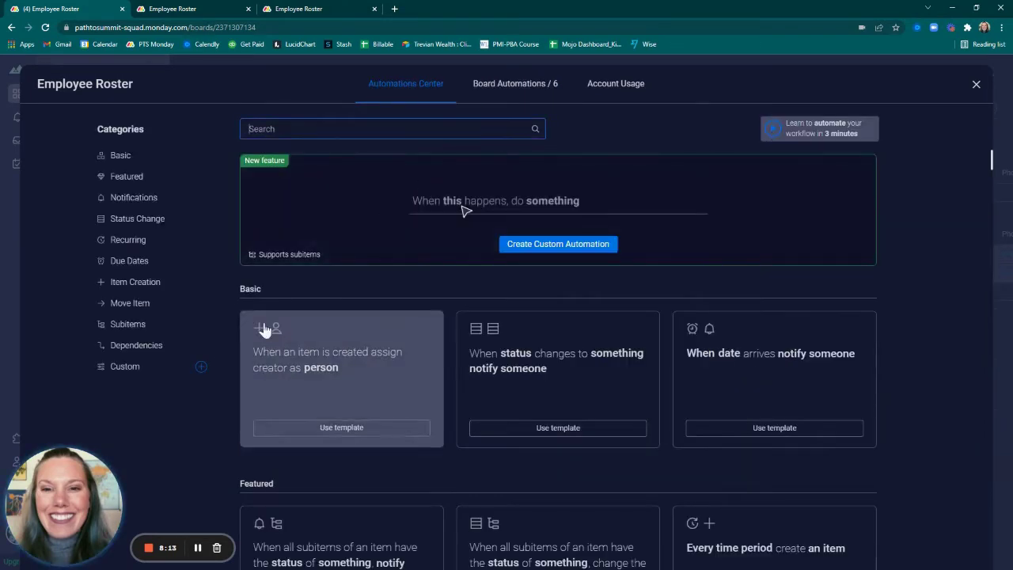
left_click(121, 222)
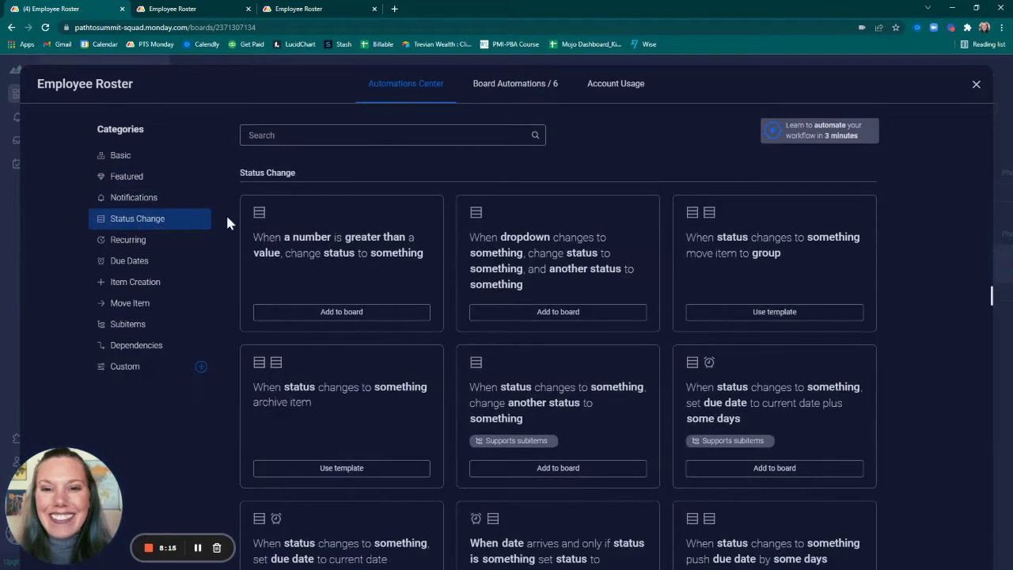
left_click(977, 85)
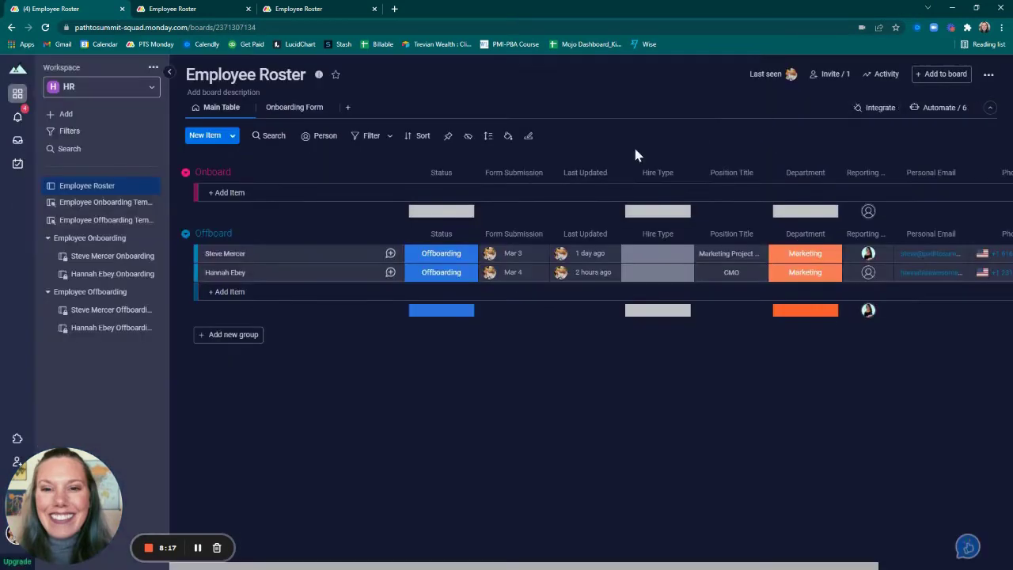
left_click(923, 108)
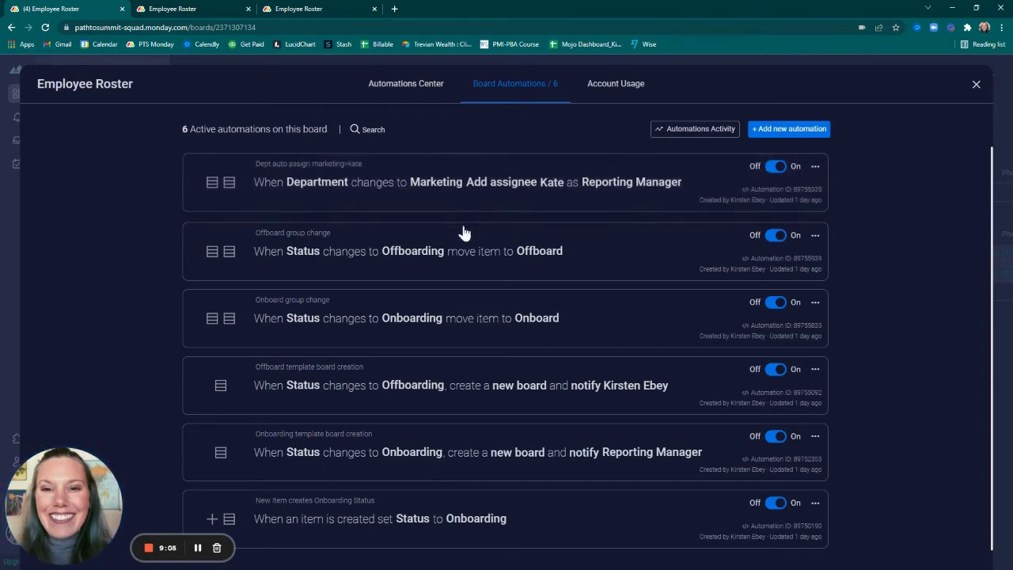
scroll(461, 231, "down", 1)
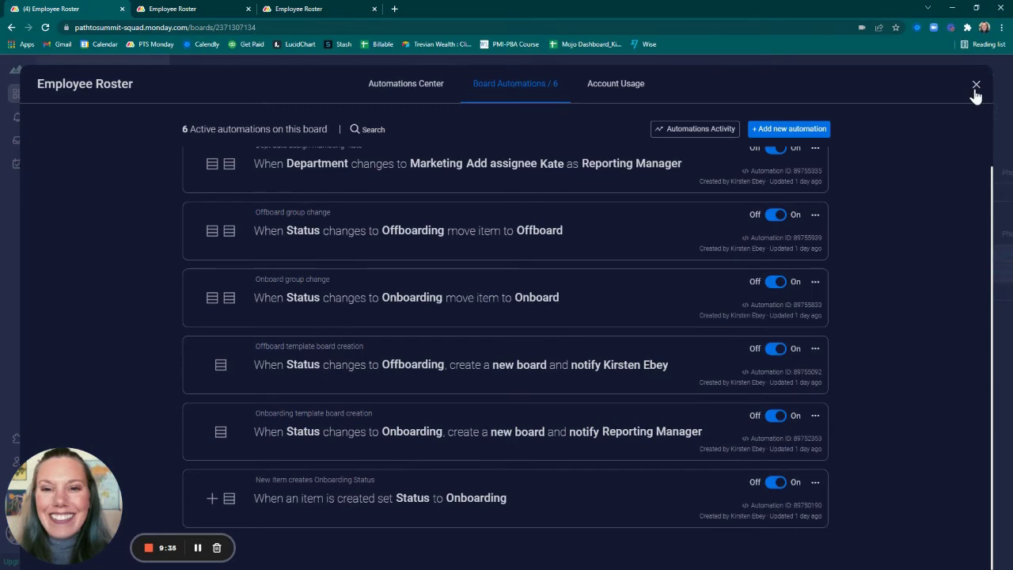
Review the Employee Onboarding Template's single automation that emails HR when Email to HR is clicked
left_click(976, 85)
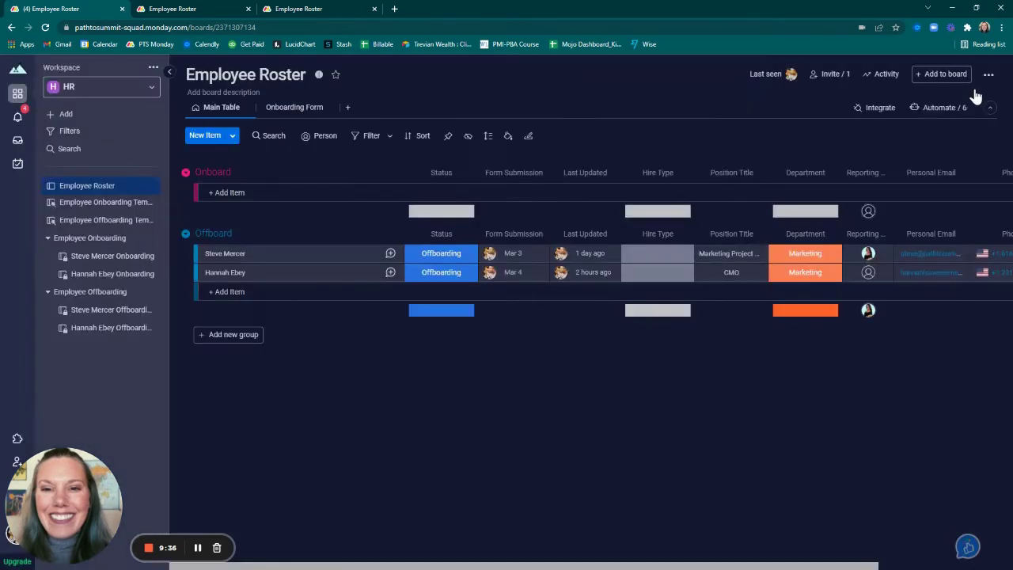
left_click(118, 208)
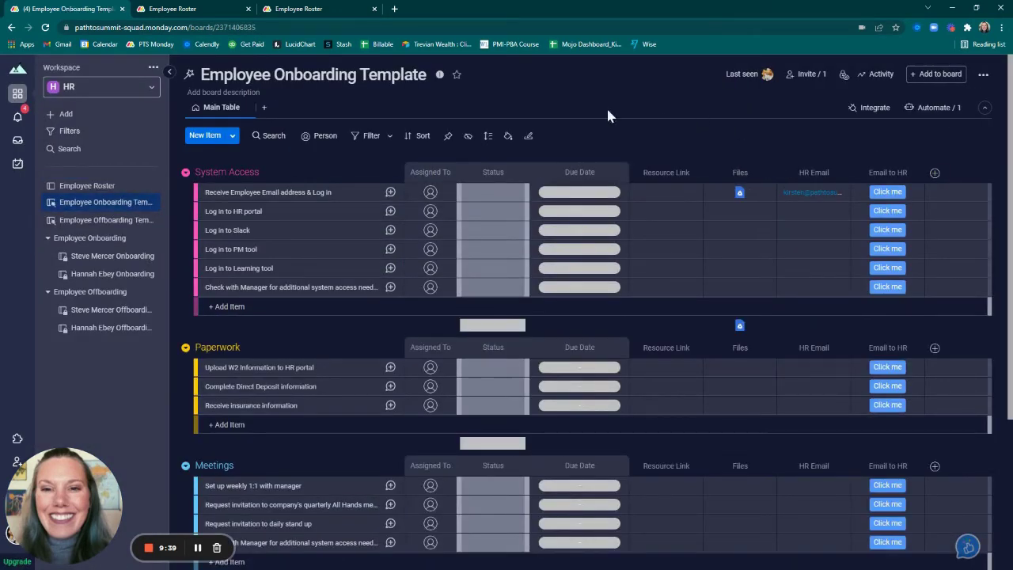
left_click(926, 117)
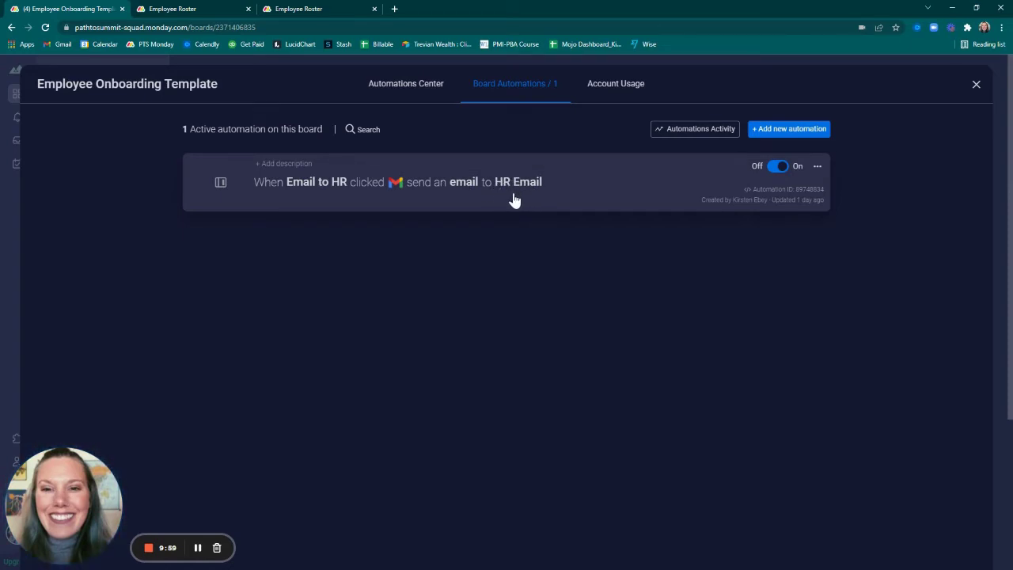
left_click(976, 85)
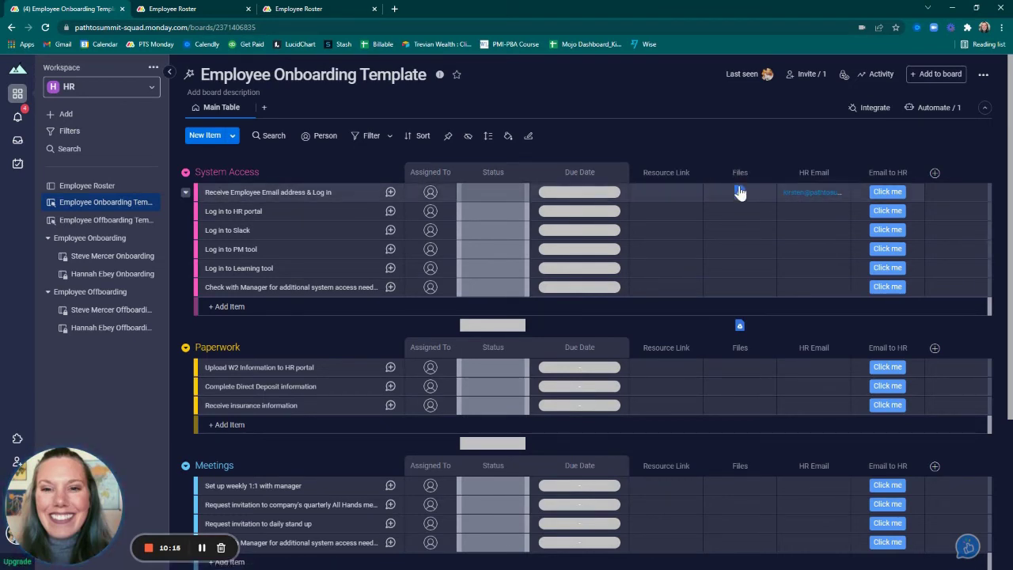
Check the Employee Offboarding Template's Slack integration that notifies someone when Status changes to Done
mouse_move(742, 191)
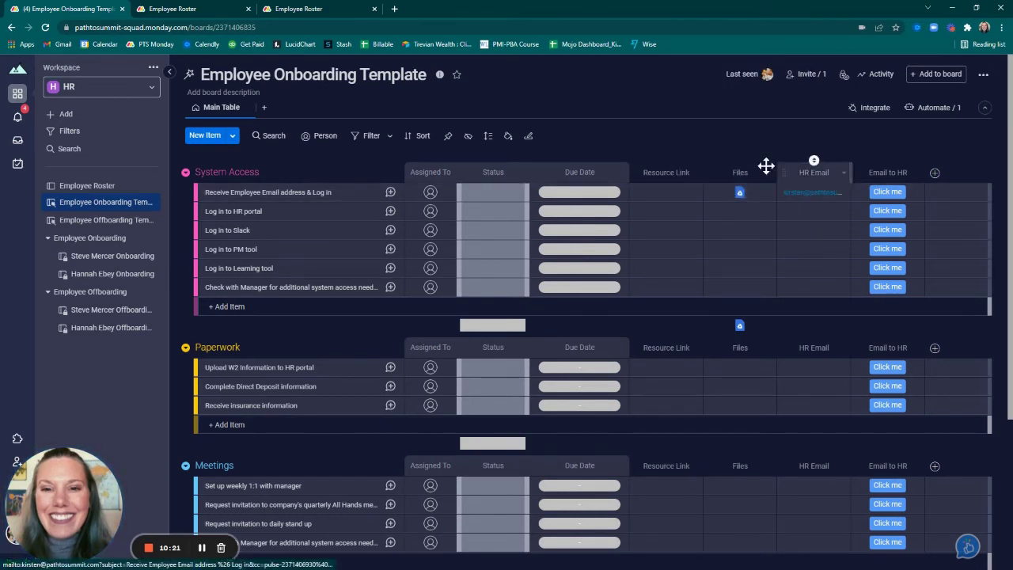
left_click(118, 222)
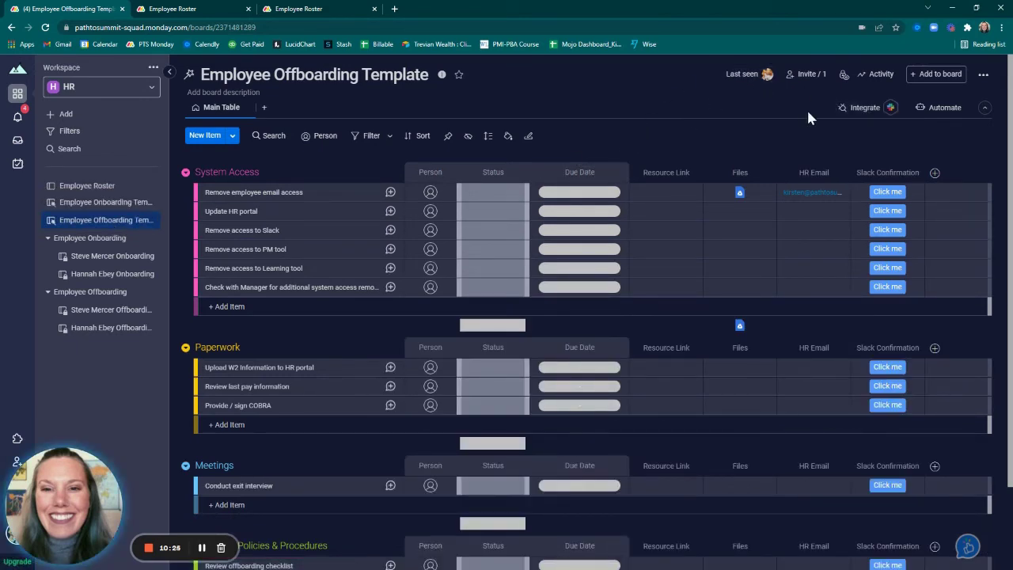
left_click(866, 108)
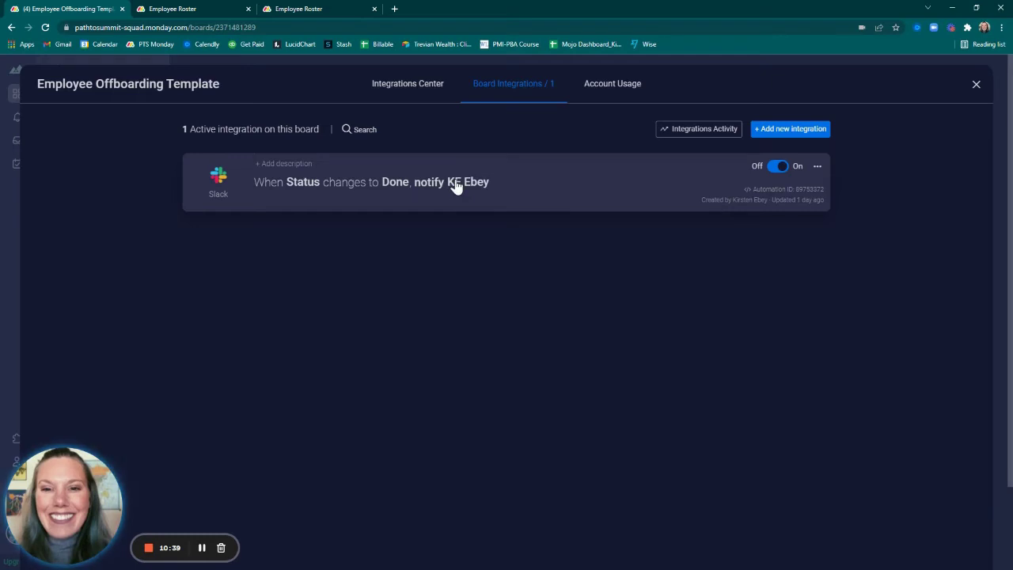
left_click(977, 86)
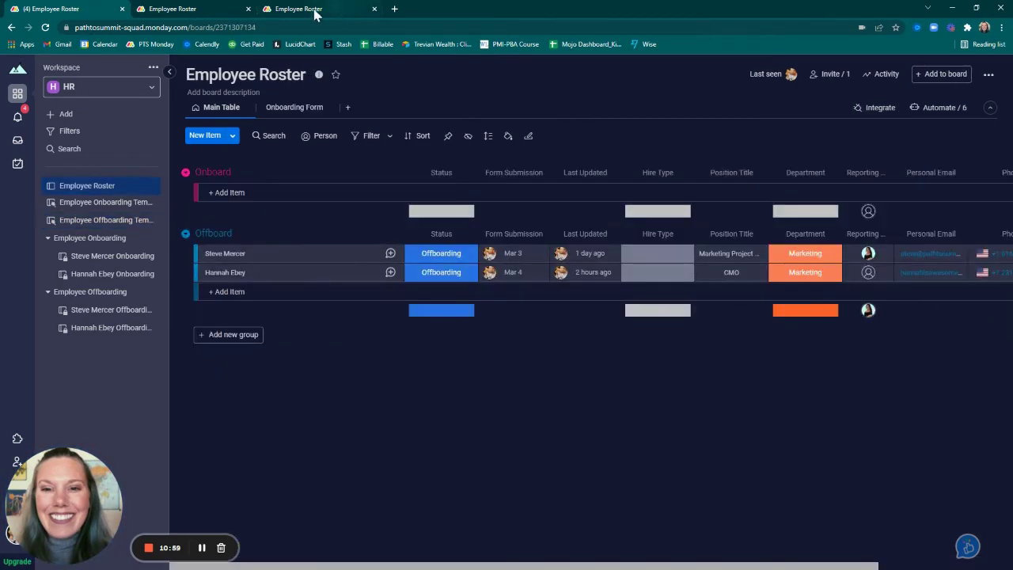
Fill in the new hire's name, Marketing Specialist position title and Marketing department on the form
left_click(309, 9)
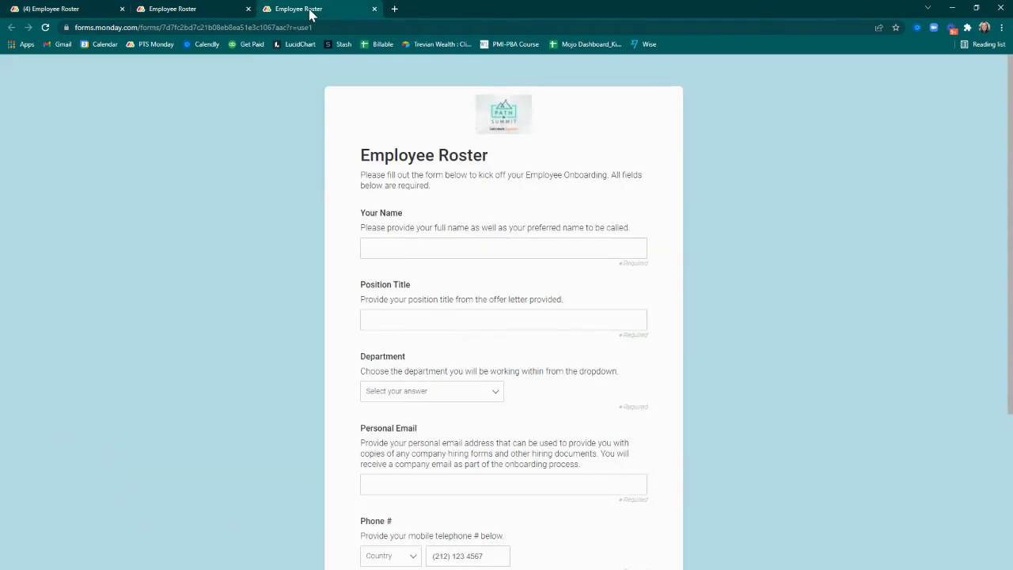
left_click(481, 248)
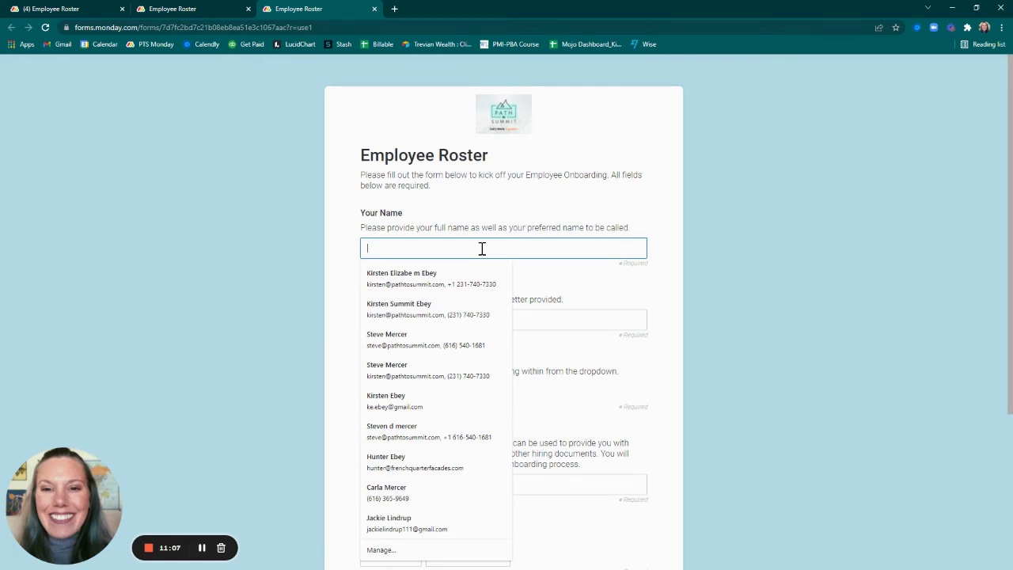
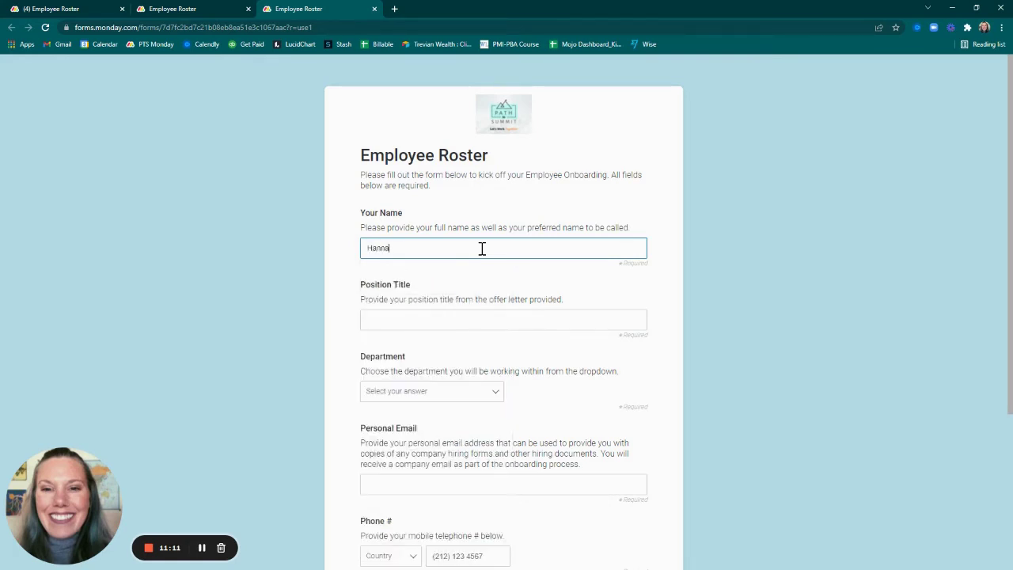
key("Tab")
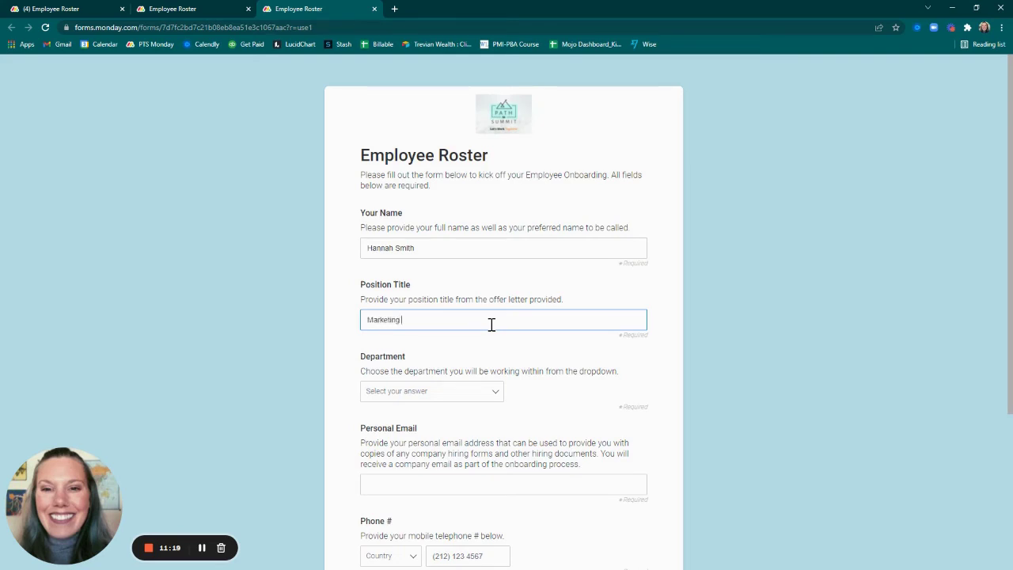
type("Marketing Specialist")
key("Tab")
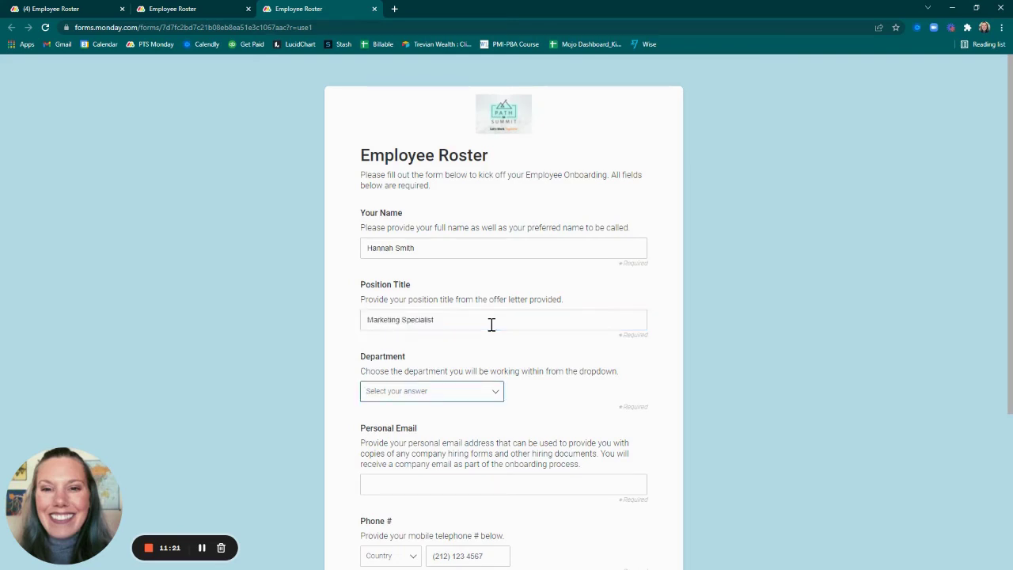
left_click(372, 393)
left_click(399, 425)
Enter the personal email, a US (+1) phone number and 04/01/2022 start date, then submit
scroll(680, 398, "down", 1)
left_click(396, 380)
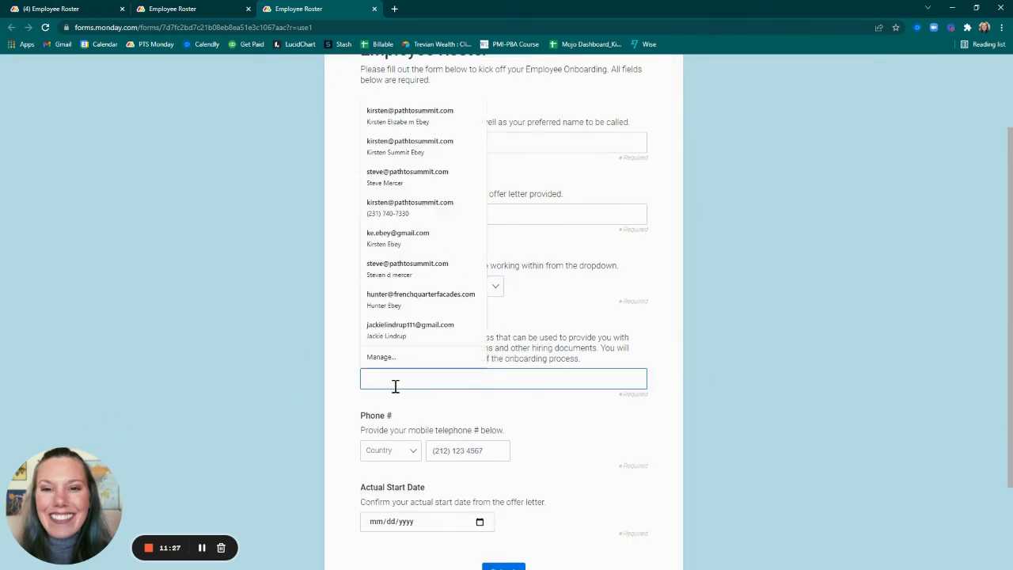
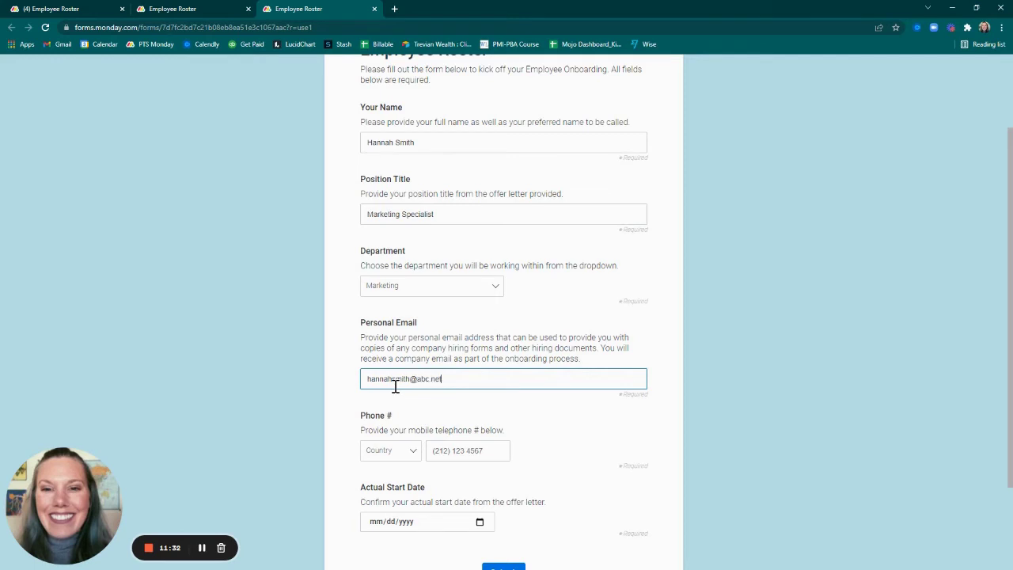
scroll(395, 387, "down", 3)
left_click(413, 348)
left_click(388, 370)
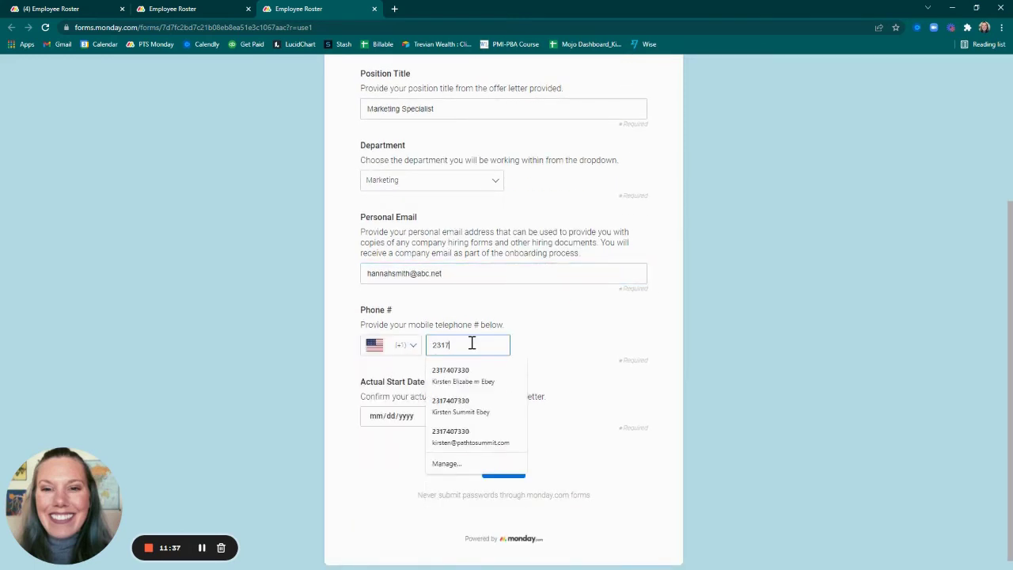
left_click(380, 420)
type("04/01/2022")
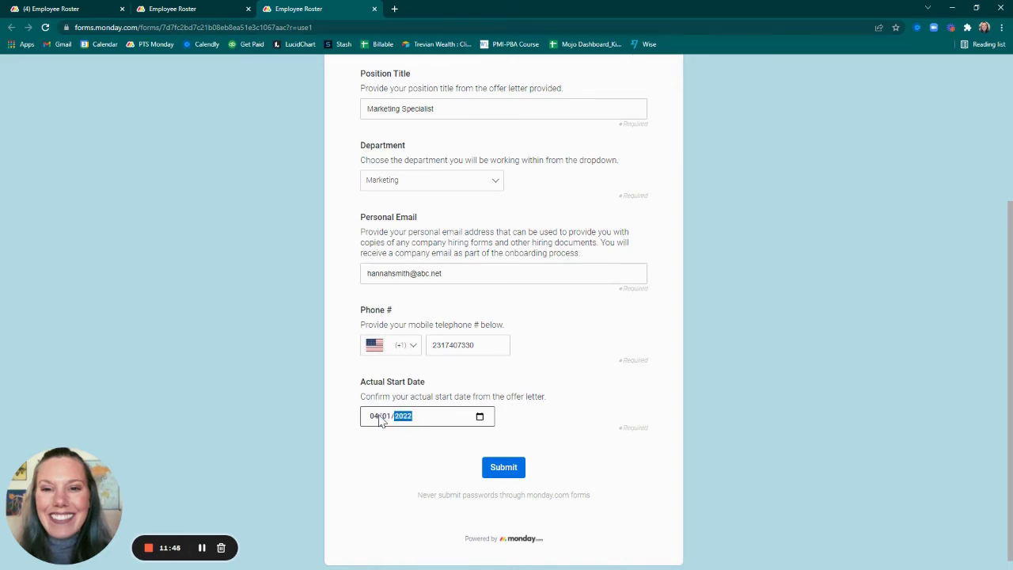
left_click(578, 468)
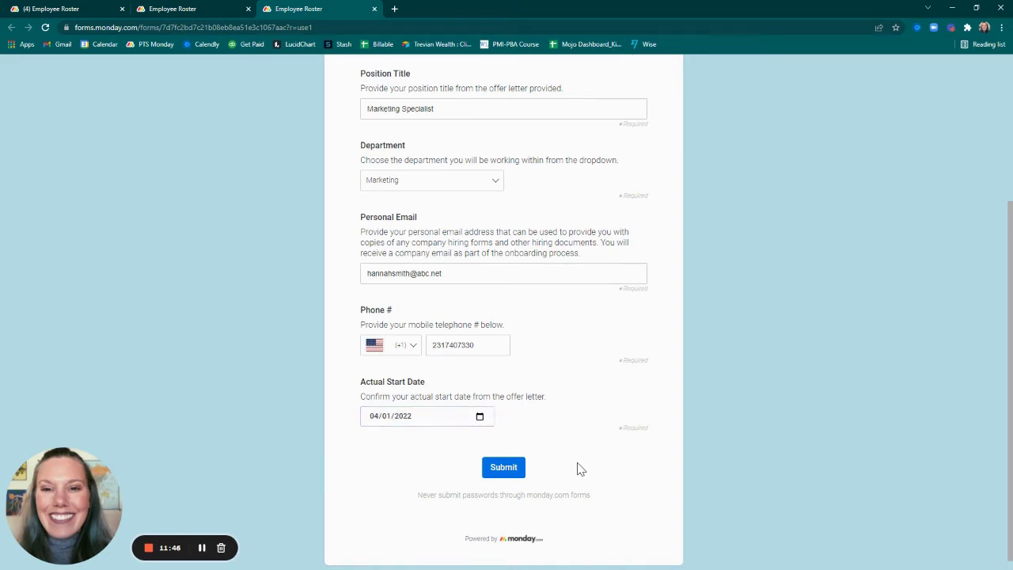
left_click(502, 468)
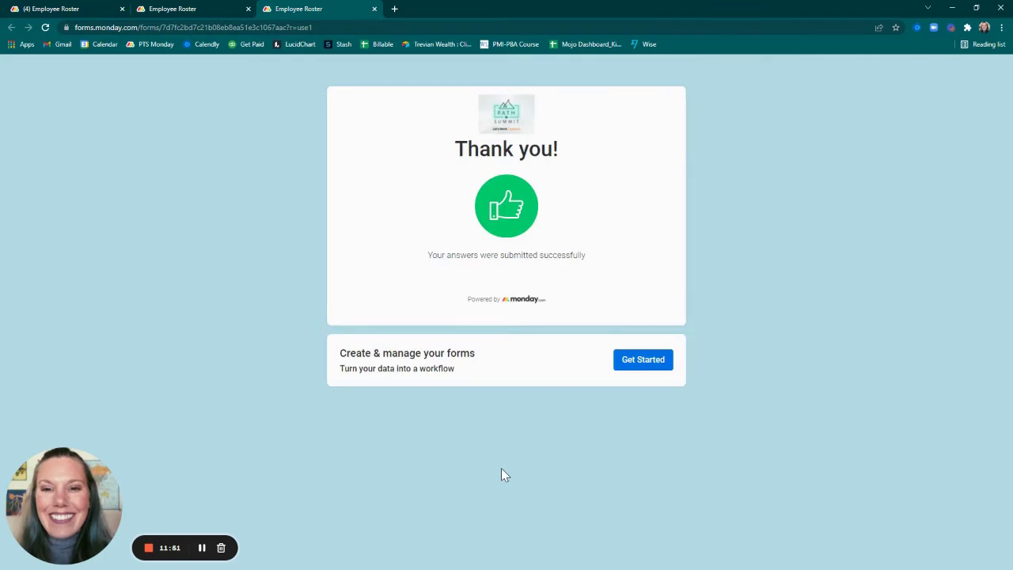
Review the new Marketing Specialist row on the Employee Roster board and reload to show the changes
left_click(104, 9)
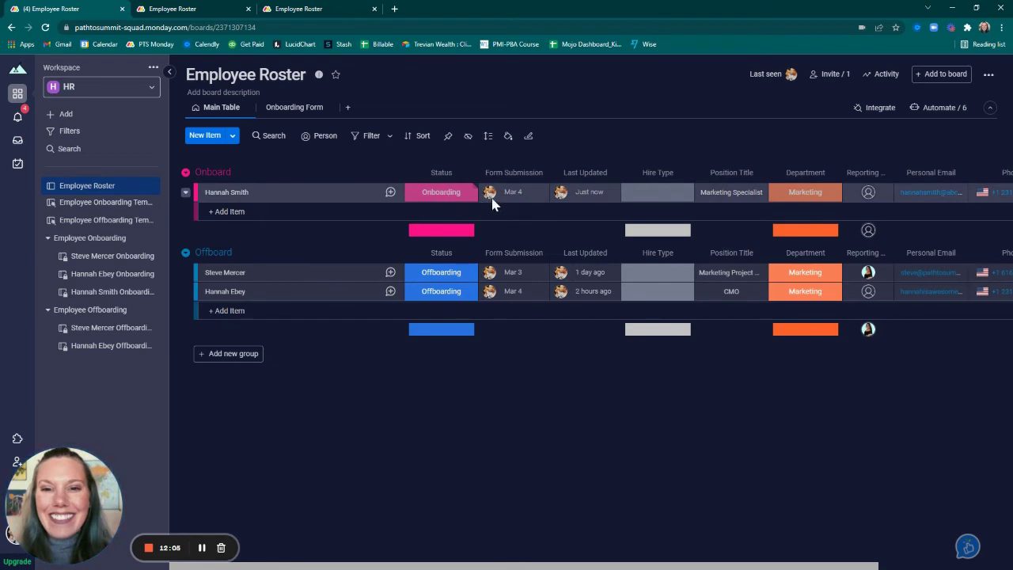
mouse_move(514, 194)
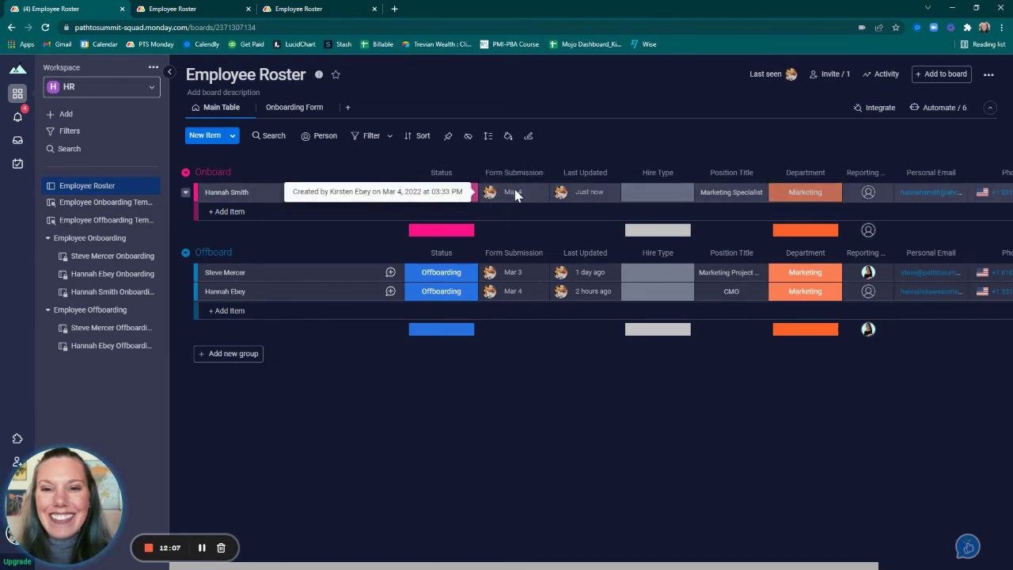
mouse_move(599, 197)
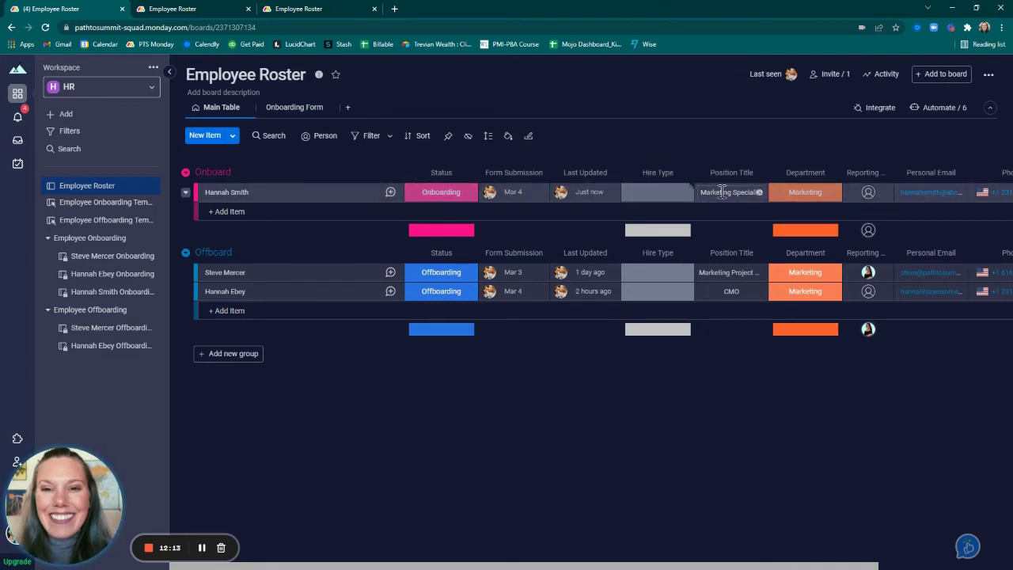
scroll(748, 208, "right", 3)
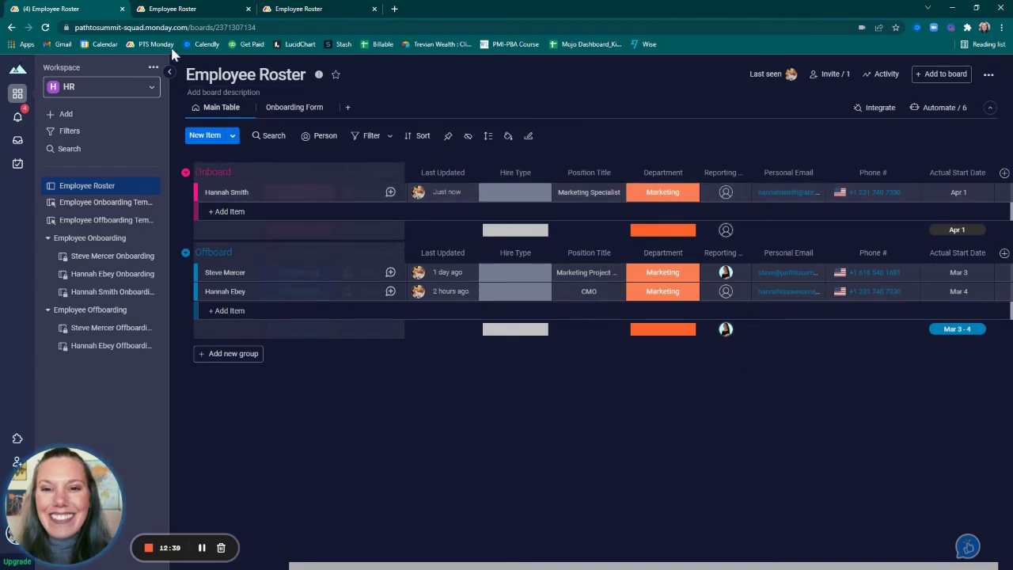
left_click(46, 28)
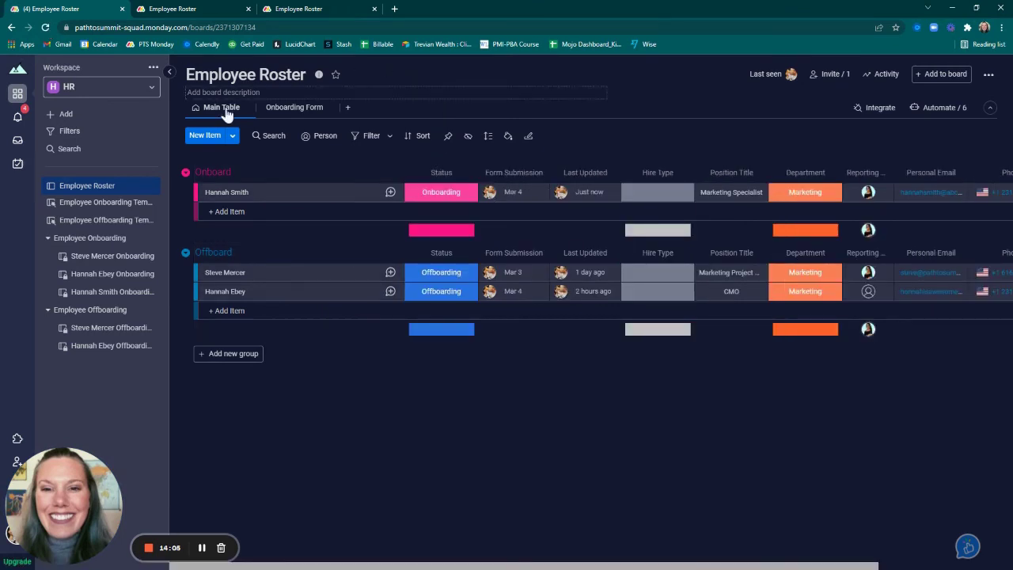
Set the new hire's status to Offboarding and open their newly created offboarding board
left_click(440, 194)
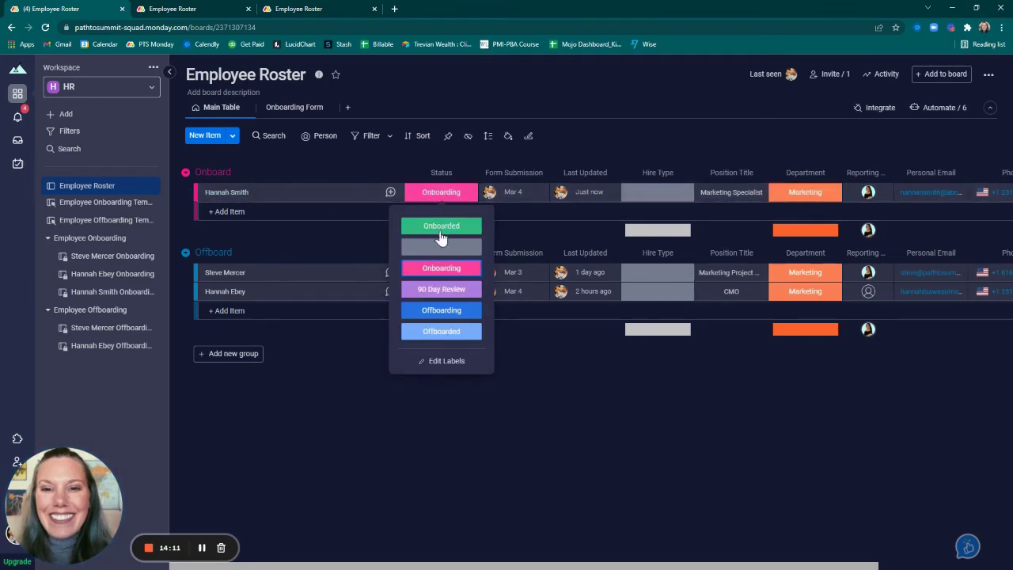
left_click(443, 316)
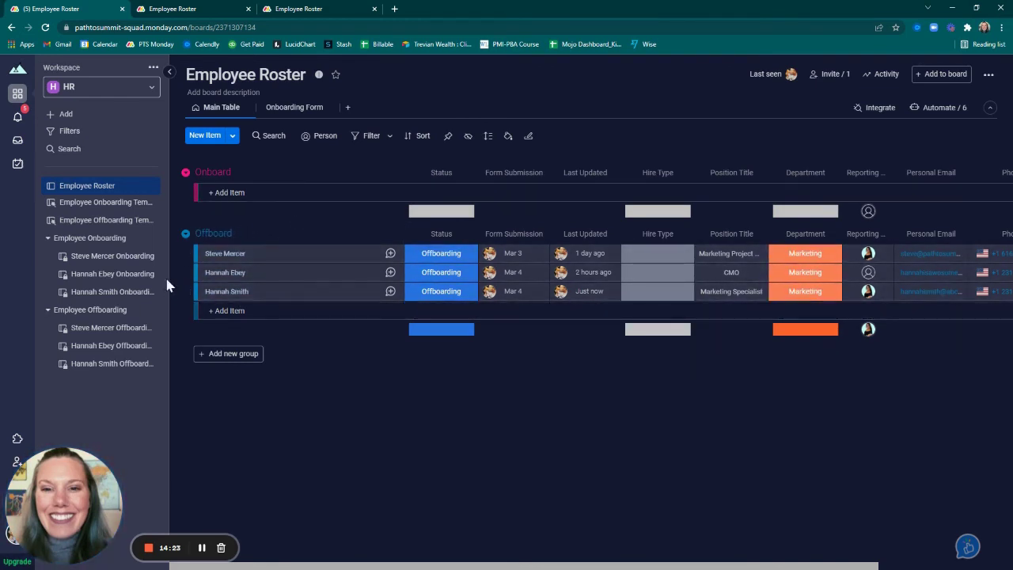
left_click(111, 366)
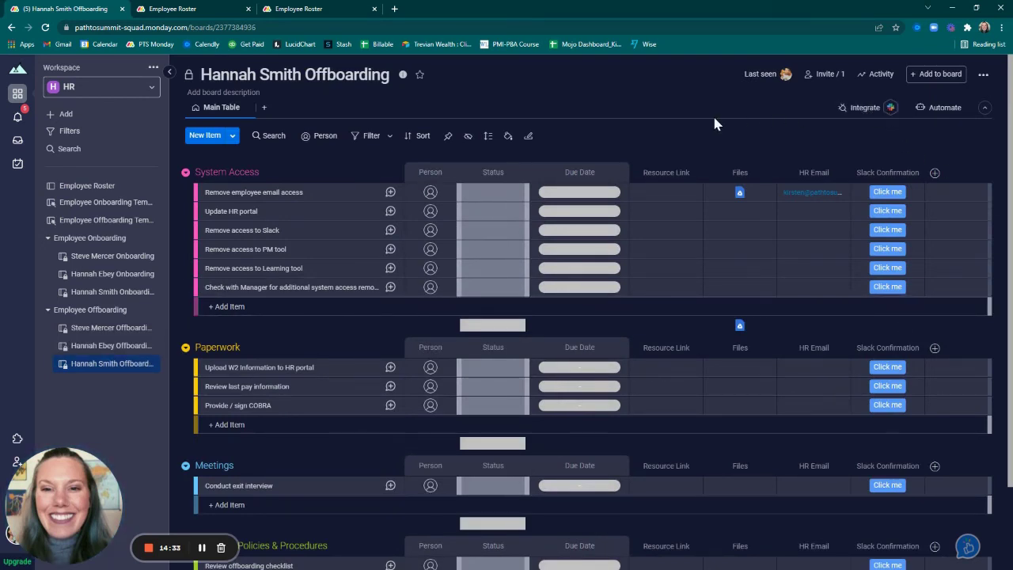
Configure the Slack recipe with the account and a chosen user to notify when Status changes to Done
left_click(866, 107)
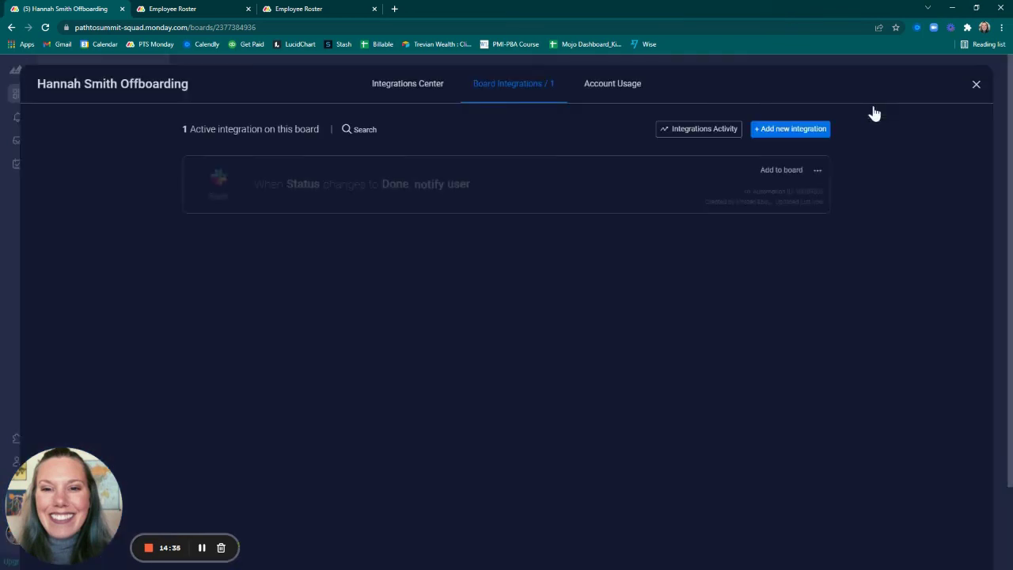
left_click(797, 181)
left_click(526, 282)
left_click(646, 301)
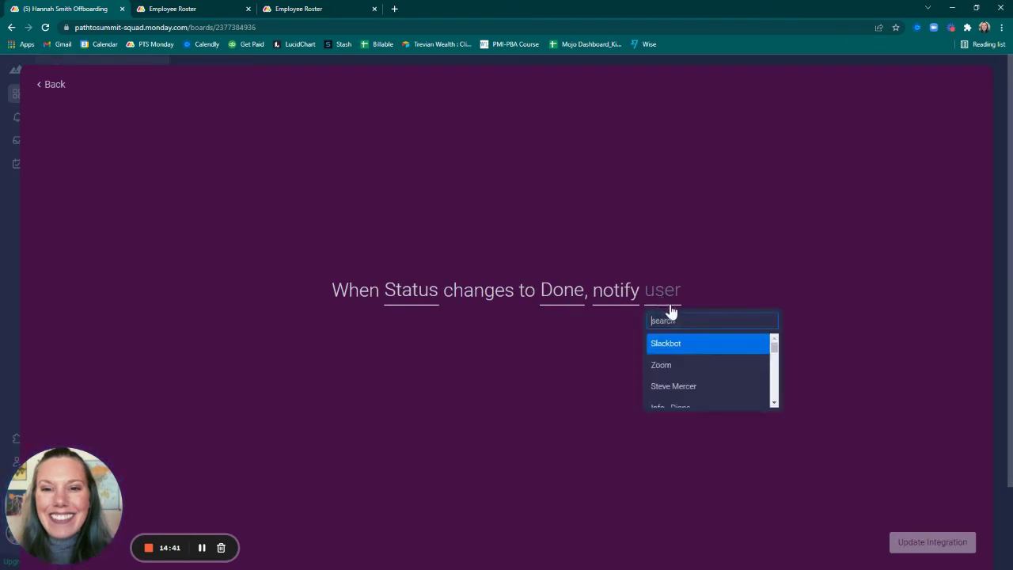
scroll(691, 362, "down", 1)
scroll(692, 364, "down", 1)
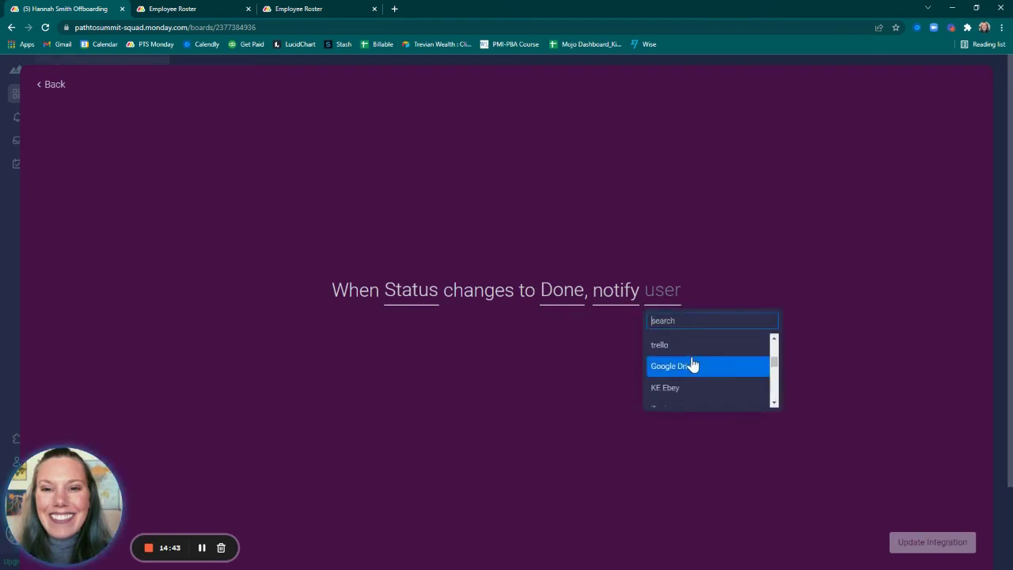
left_click(680, 392)
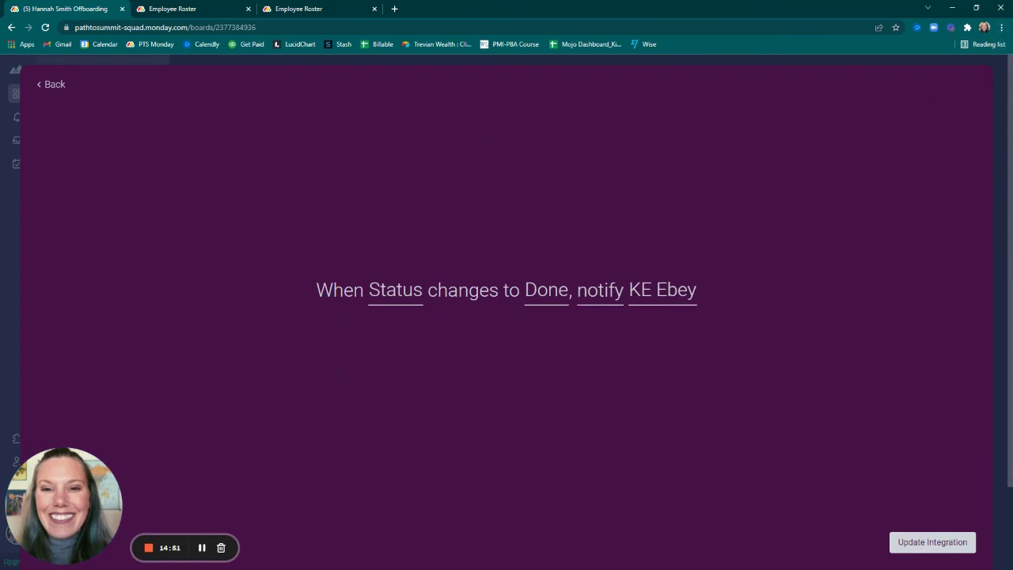
left_click(909, 546)
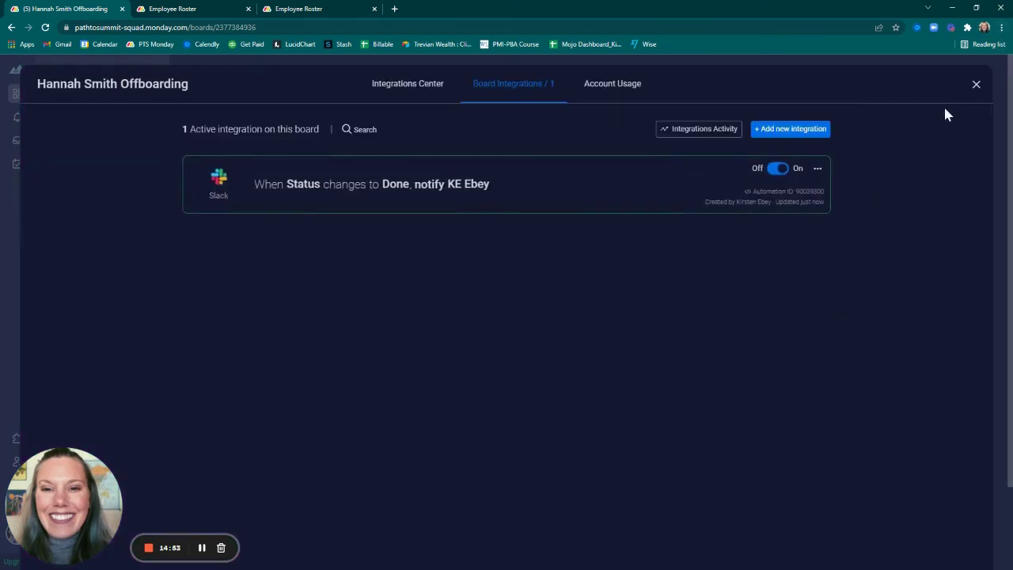
Close the integrations overview and go back to the Employee Roster board
left_click(977, 85)
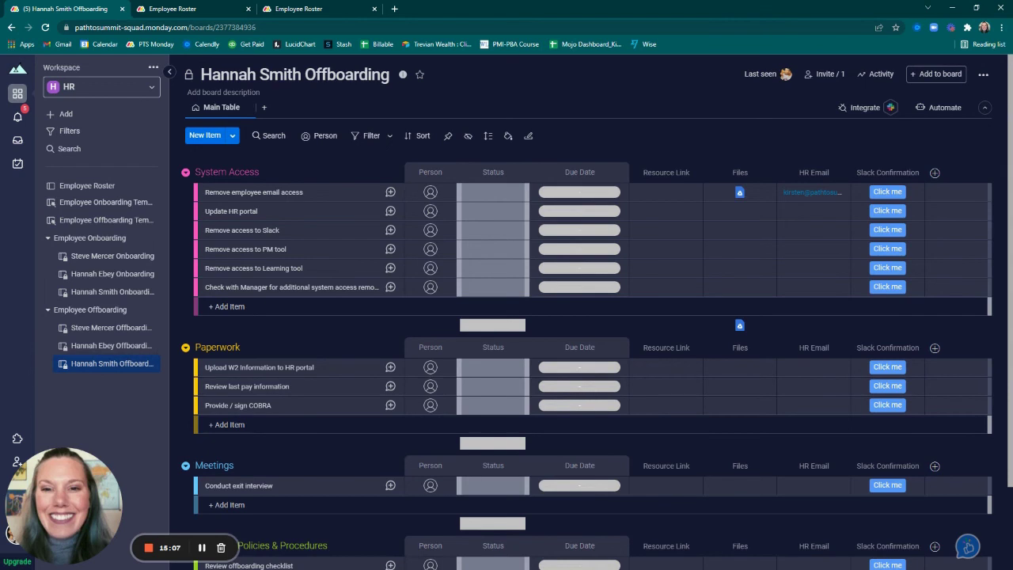
left_click(87, 187)
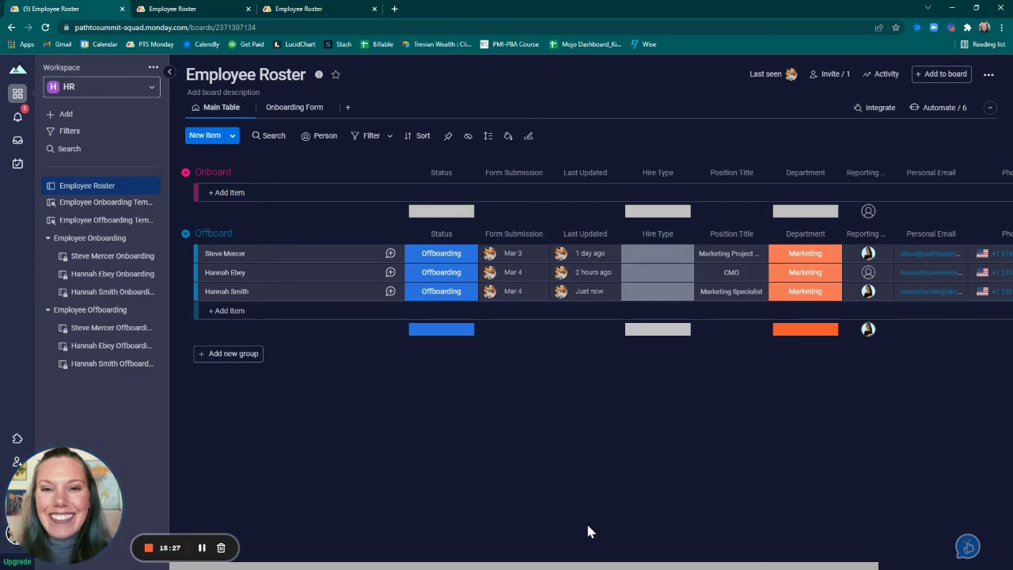
Open the Employee Onboarding Template and scroll through its System Access, Paperwork and Meetings groups
left_click(84, 204)
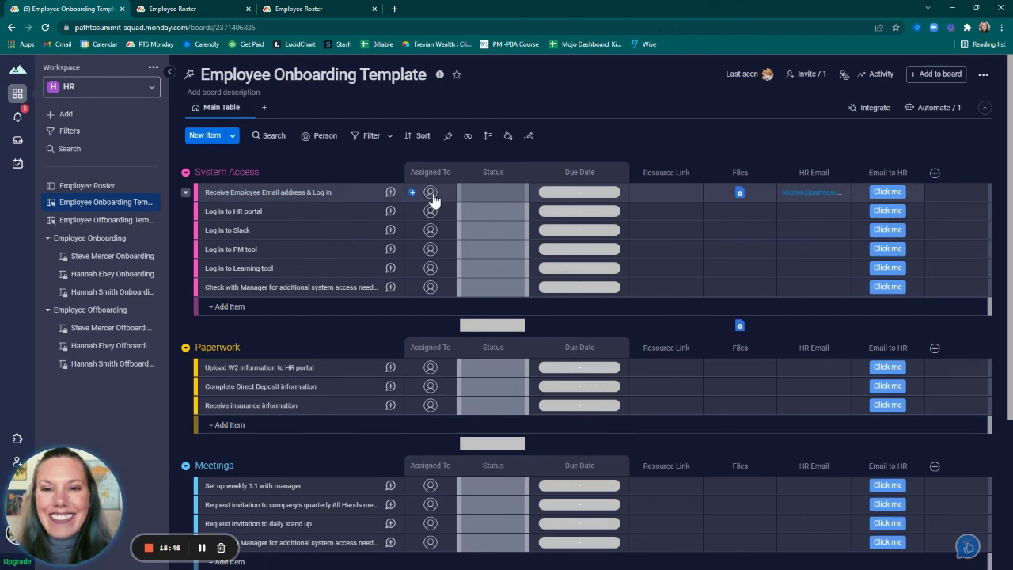
scroll(431, 197, "down", 1)
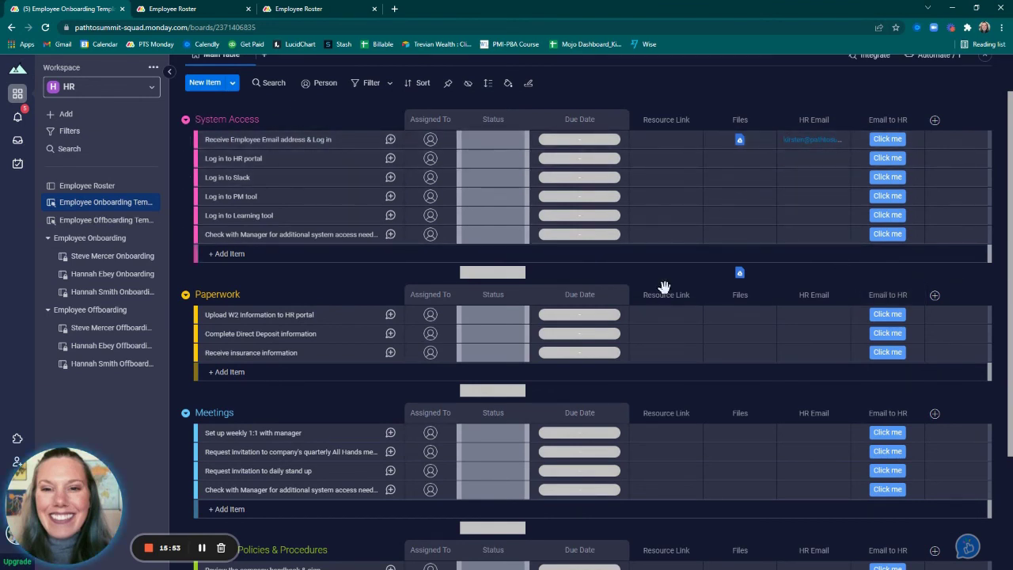
Open the sidebar actions menu for the Employee Onboarding Template board
left_click(148, 203)
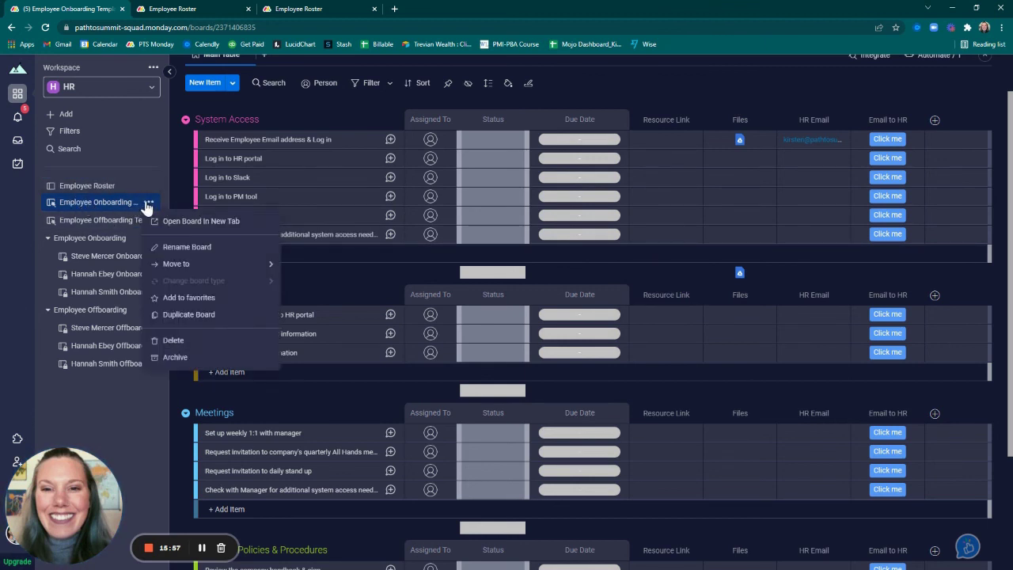